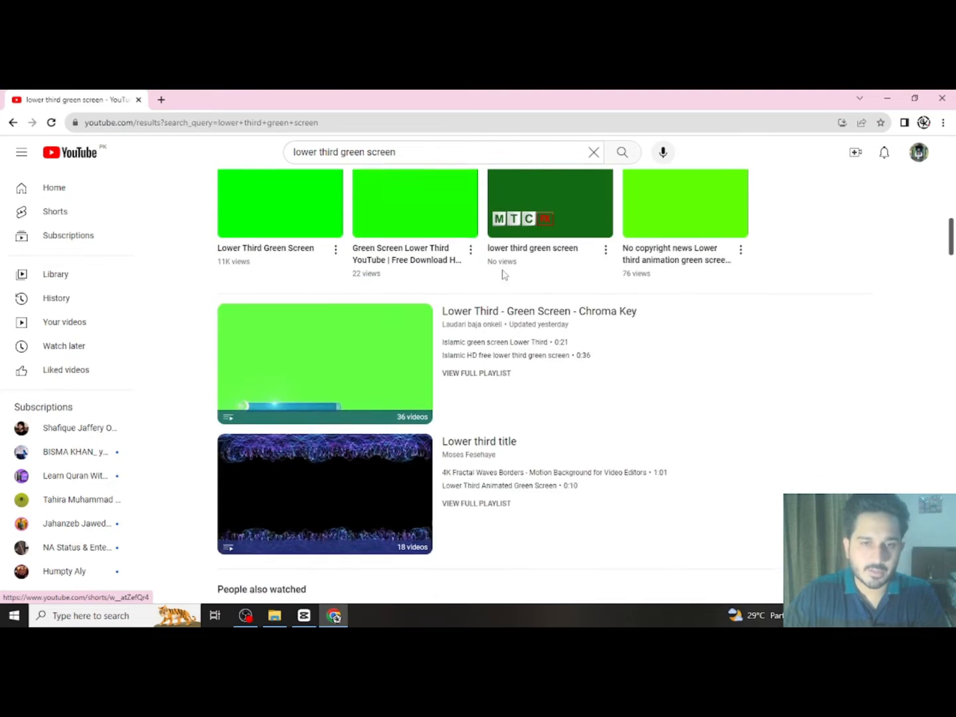
Search YouTube for "green screen name button" and look through the resulting videos.
scroll(452, 273, "up", 2)
scroll(482, 252, "down", 8)
scroll(505, 199, "up", 3)
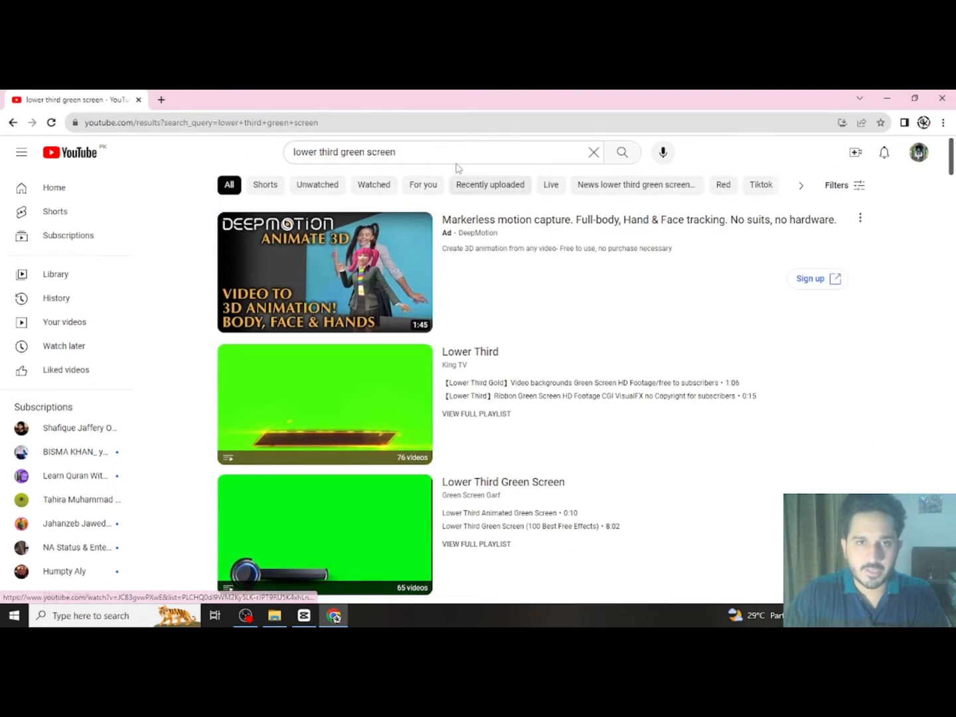
left_click(455, 155)
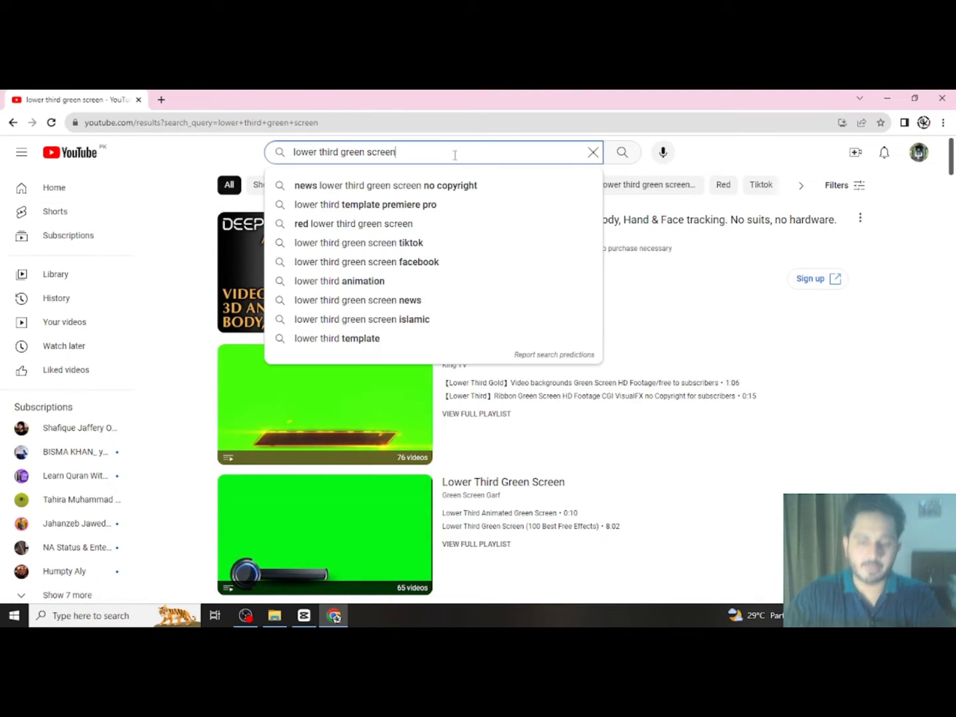
key("ctrl+Left")
key("ctrl+Left")
key("shift+Home")
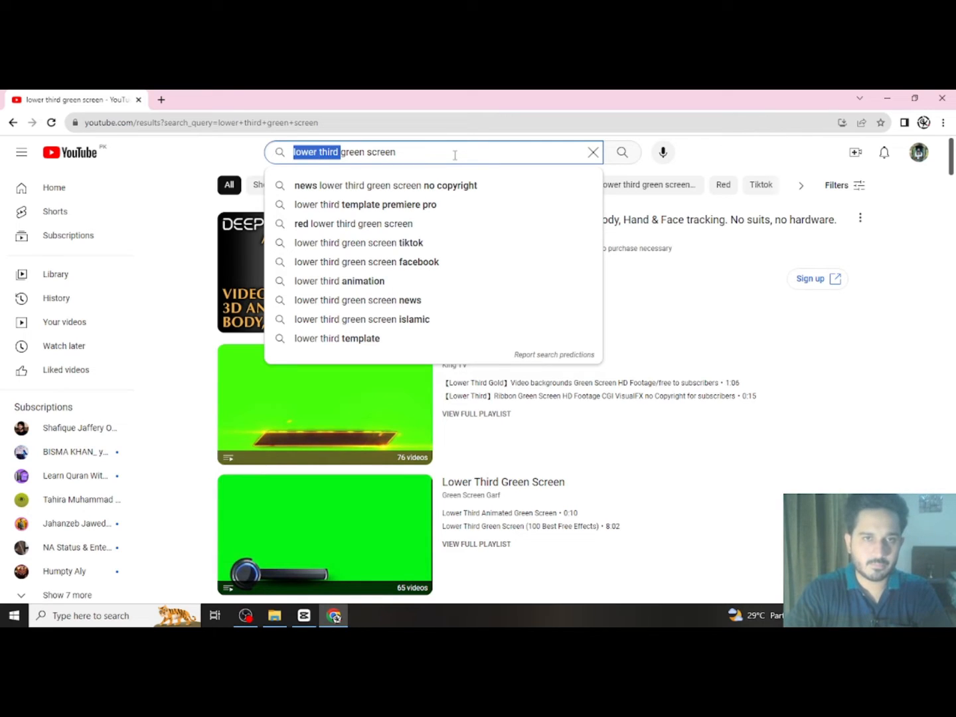
key("BackSpace")
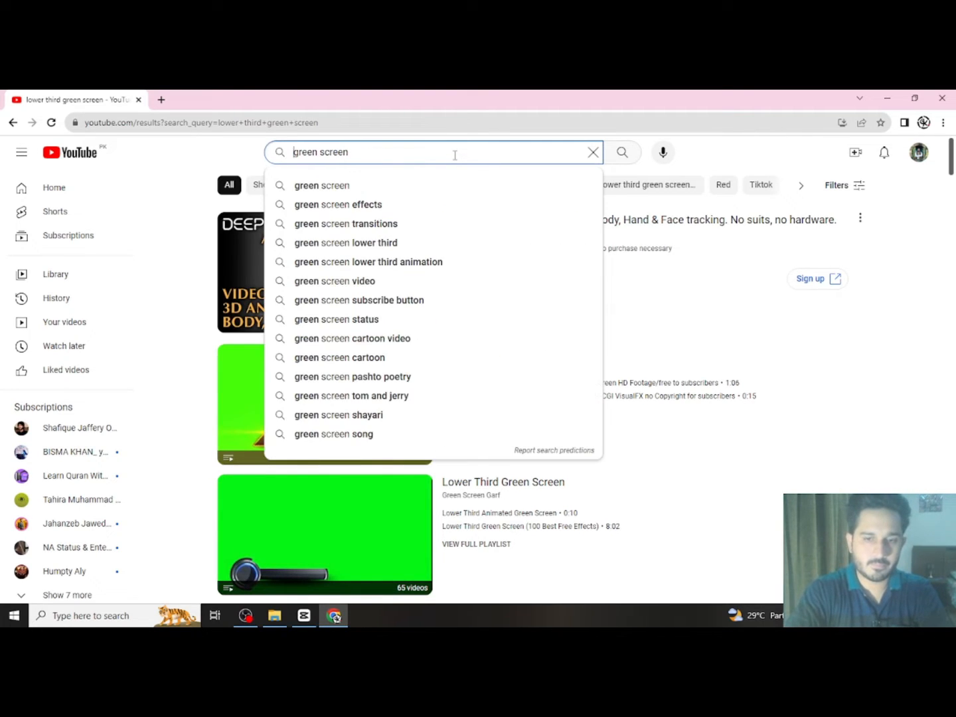
key("Down")
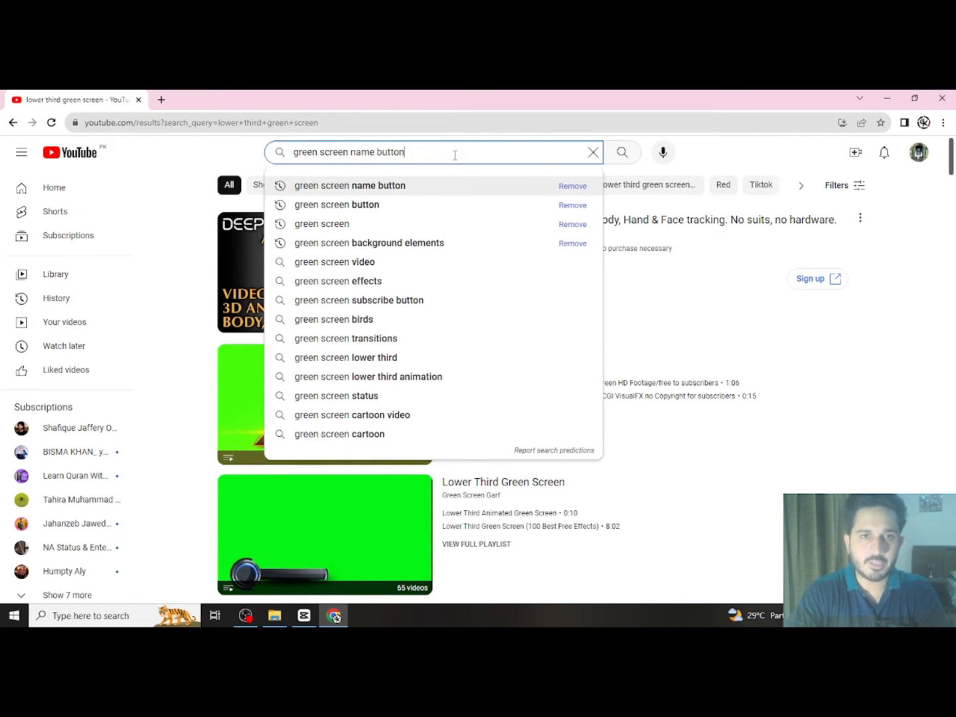
key("Return")
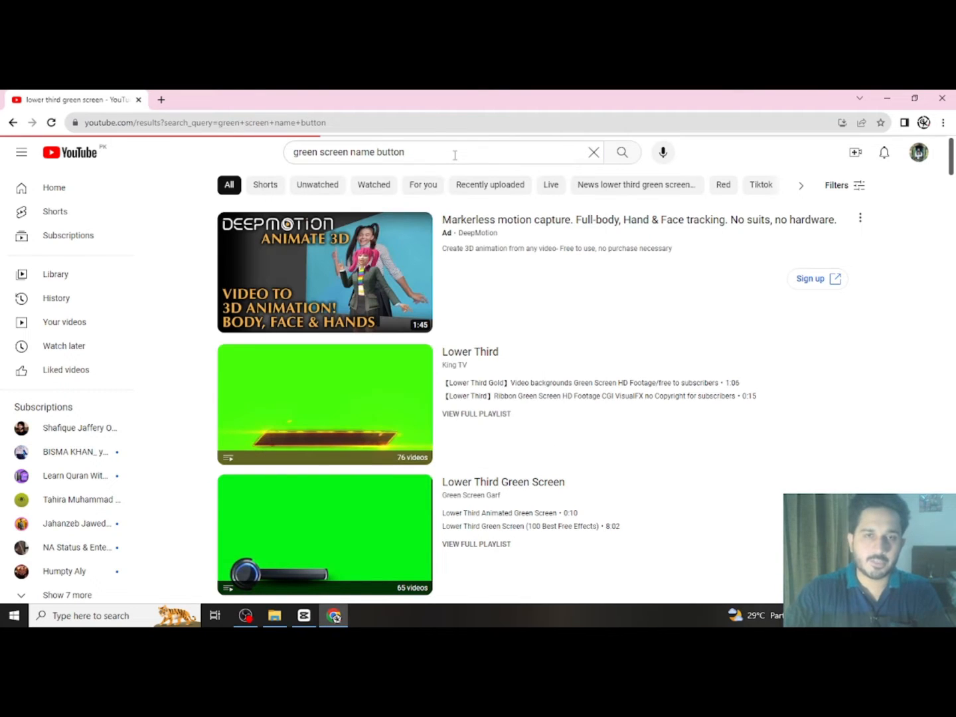
scroll(328, 403, "down", 2)
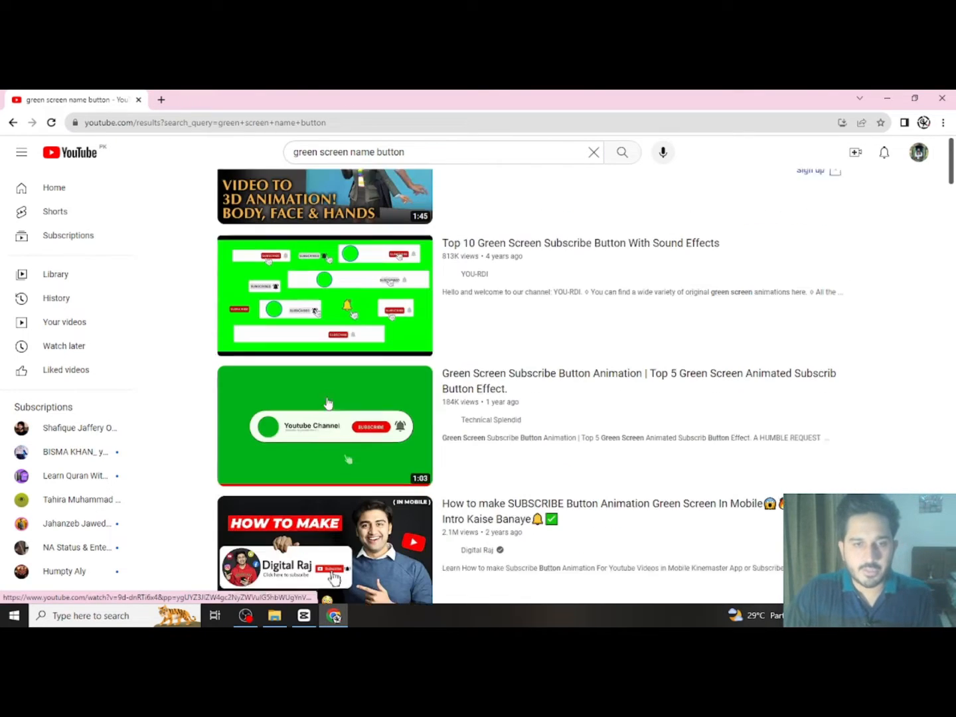
scroll(325, 404, "down", 6)
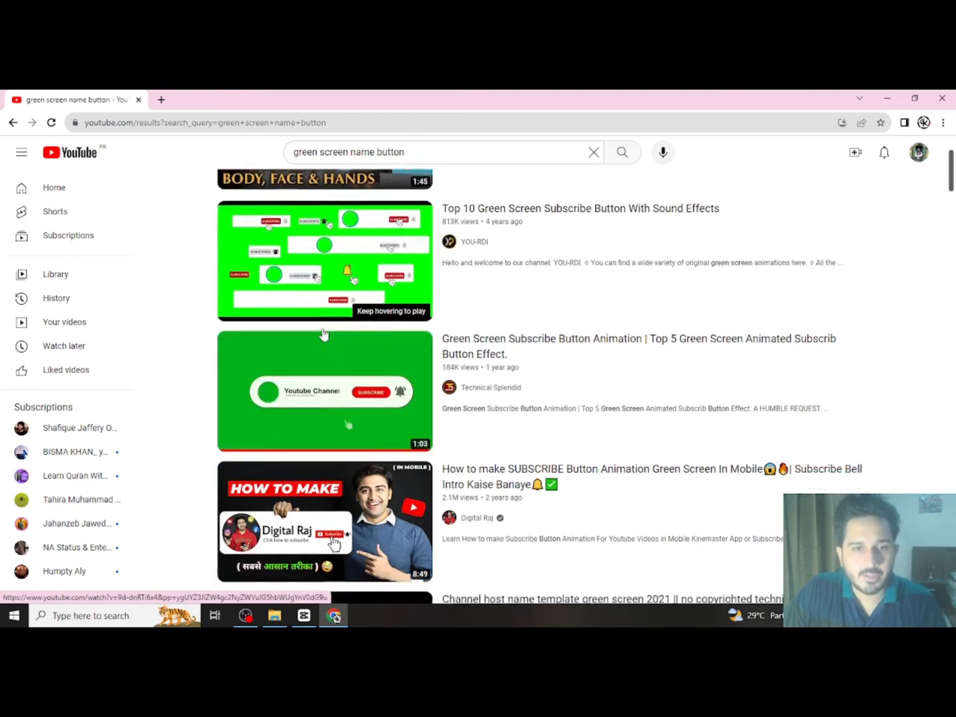
scroll(342, 289, "down", 4)
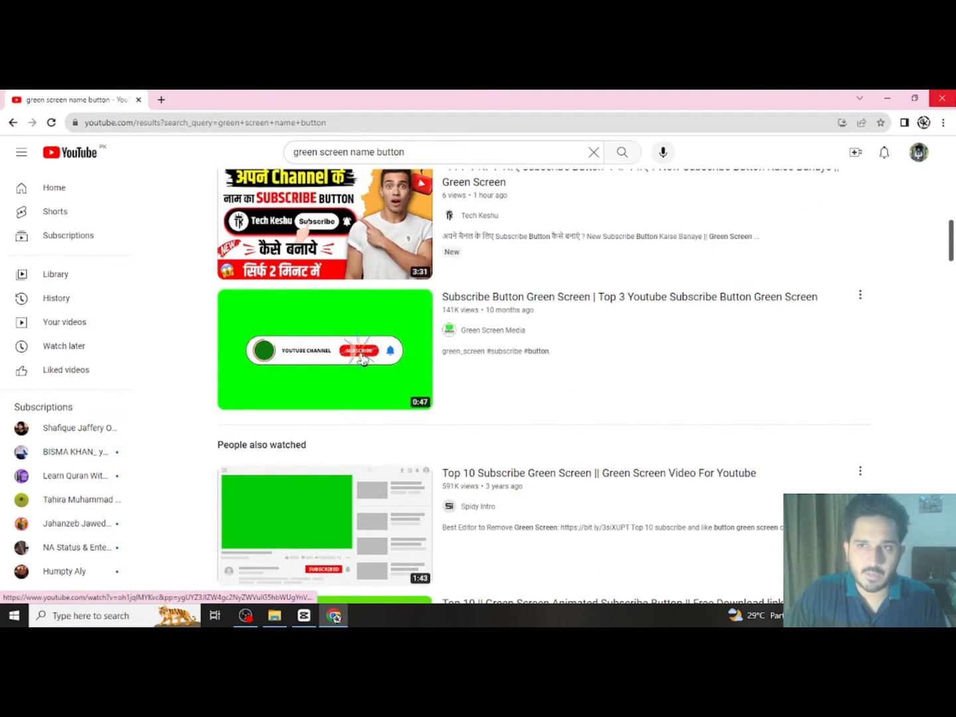
Close the browser and open New folder from the desktop in a maximized window.
left_click(941, 98)
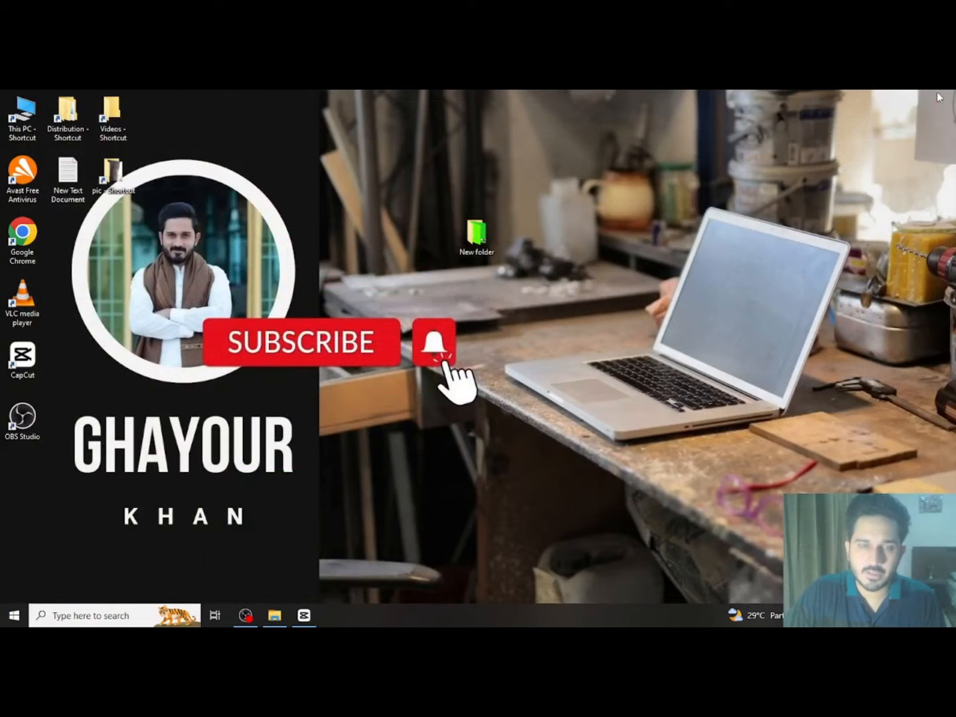
double_click(476, 234)
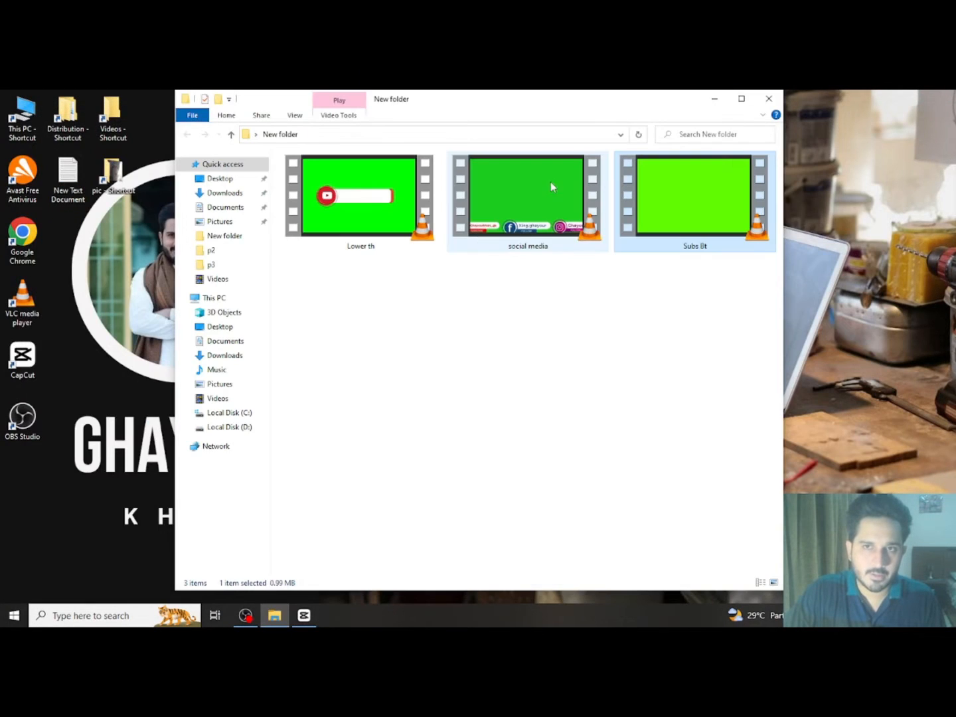
left_click(742, 98)
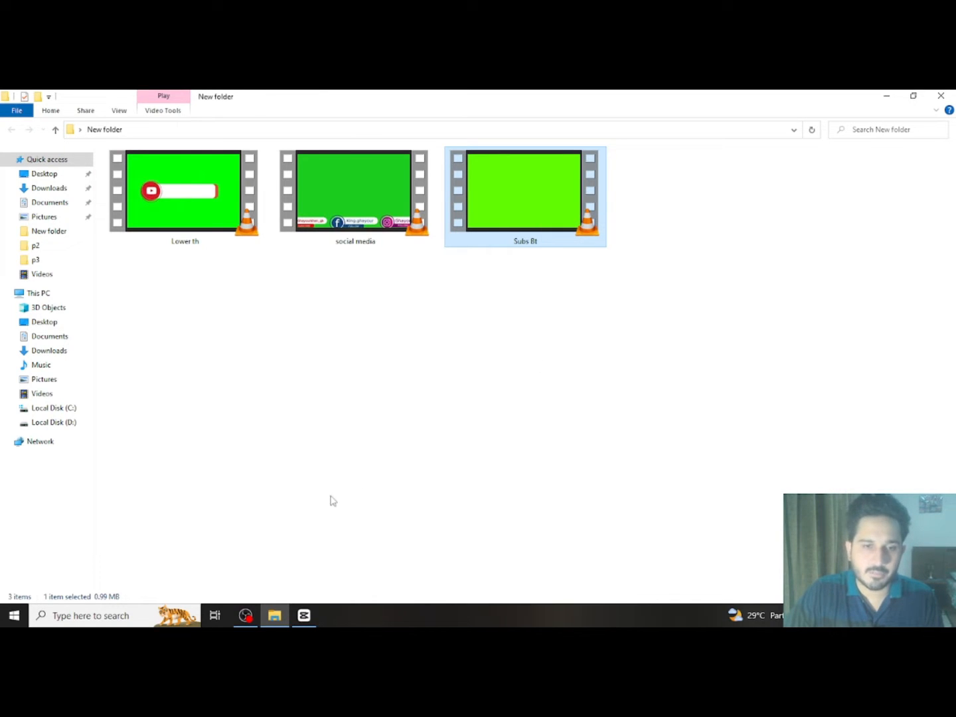
Switch to CapCut and open the existing project 0729 (1).
mouse_move(304, 616)
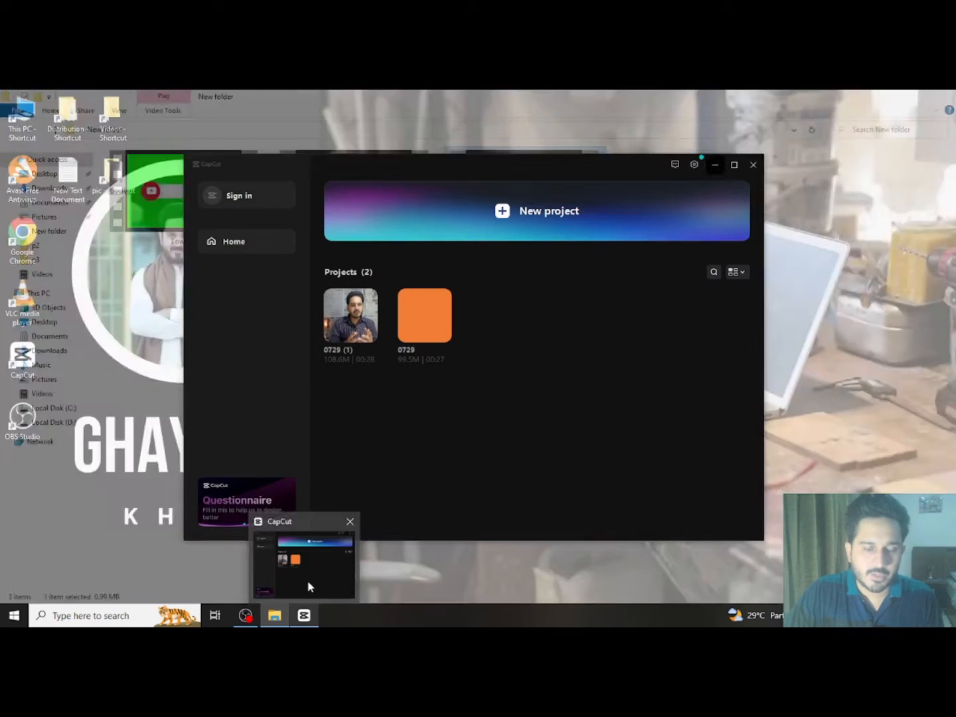
left_click(308, 587)
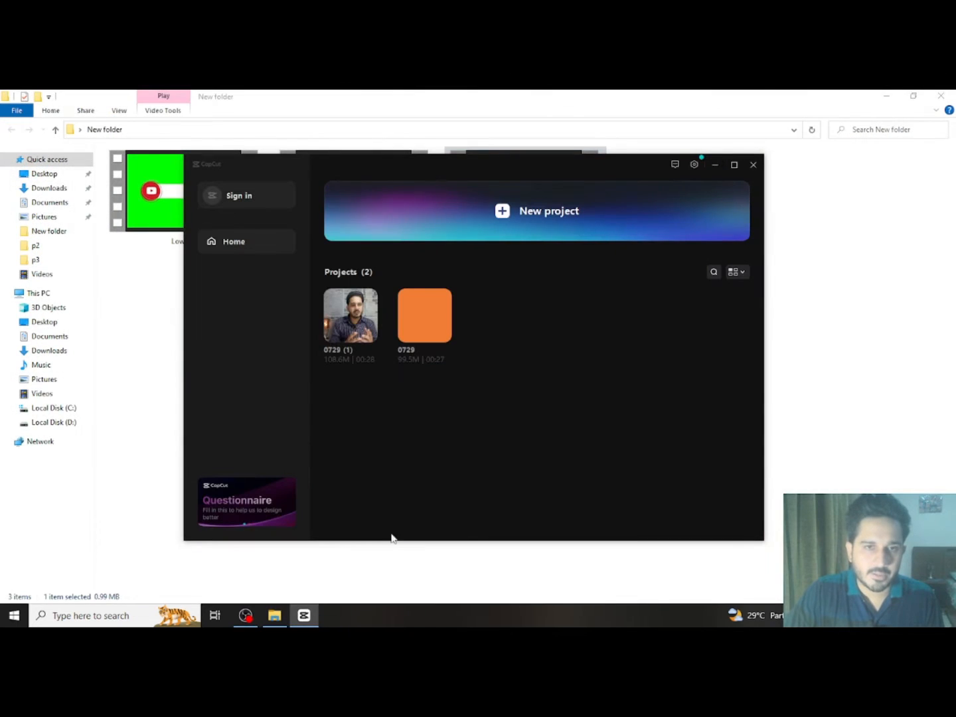
left_click(350, 305)
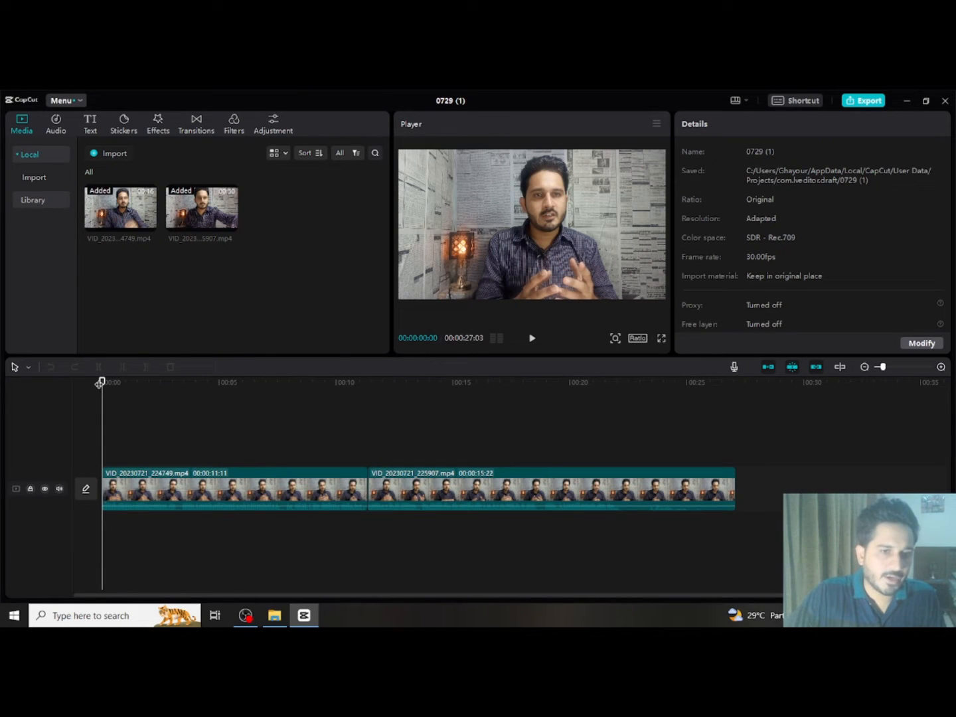
Add the Lower th video from New folder to a track above the main clips, at the start of the timeline.
mouse_move(274, 615)
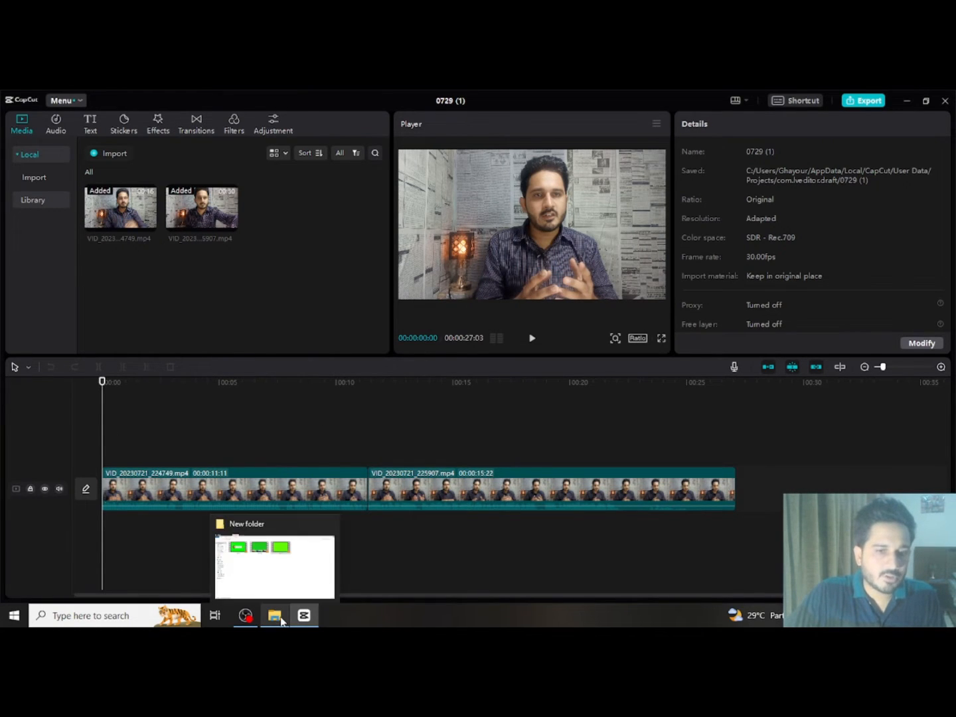
left_click(278, 572)
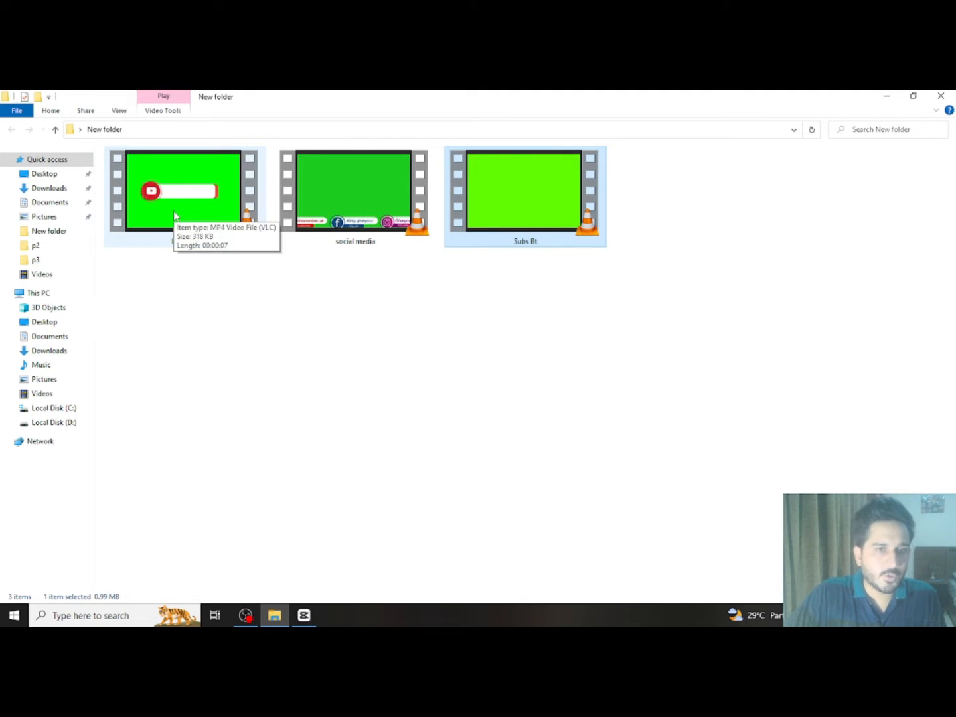
left_click_drag(187, 211, 114, 438)
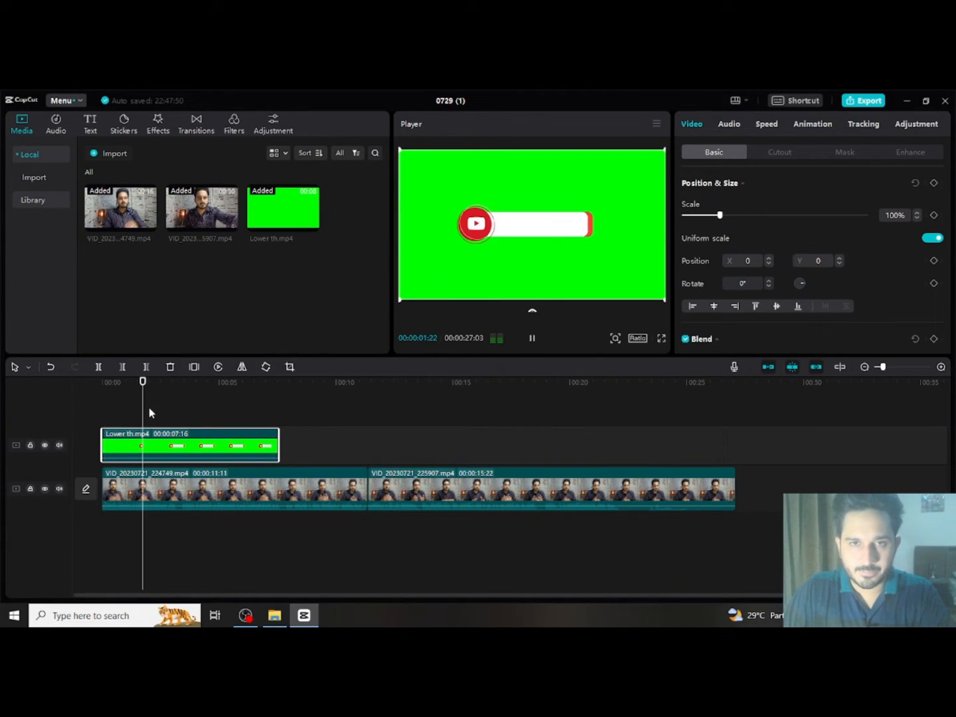
Remove the Lower th clip's green background with Chroma key, sampling the green and setting strength to 100 and shadow to 29.
key("space")
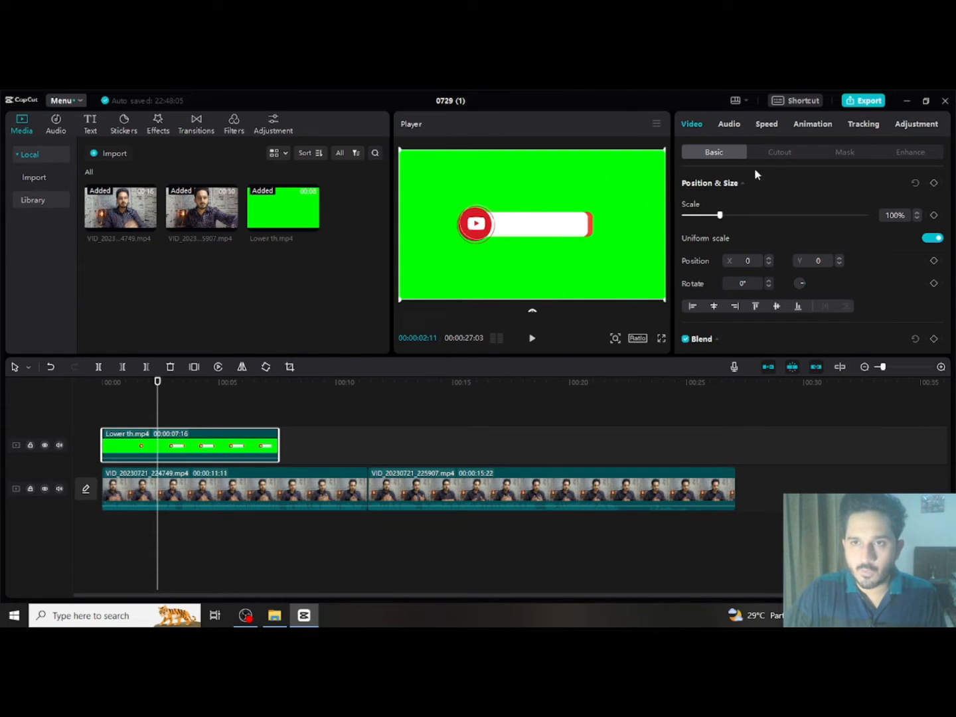
left_click(779, 153)
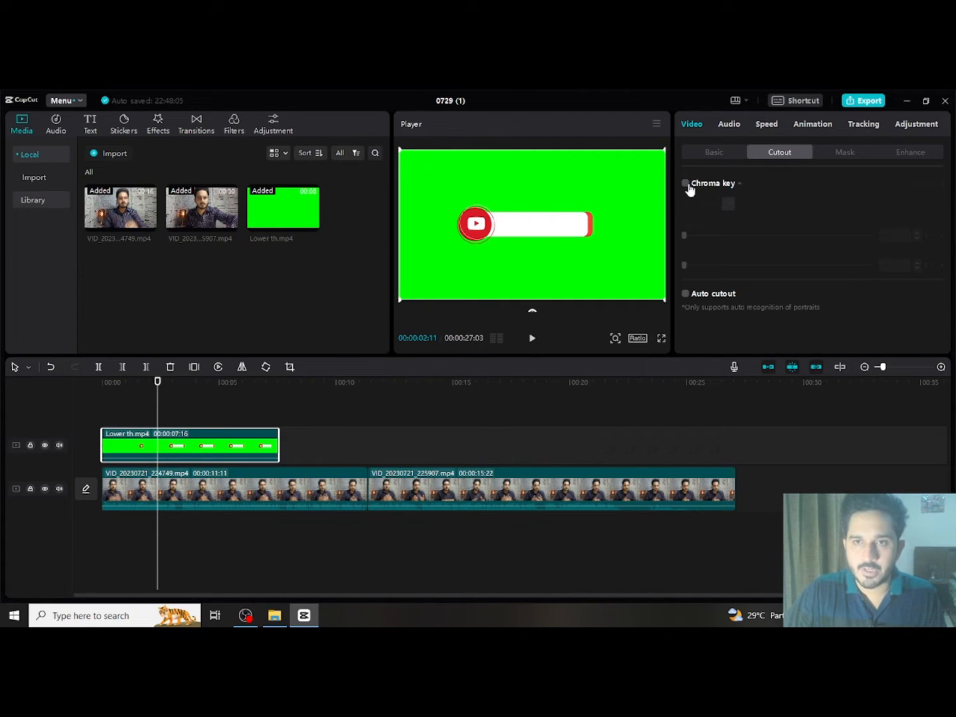
left_click(687, 186)
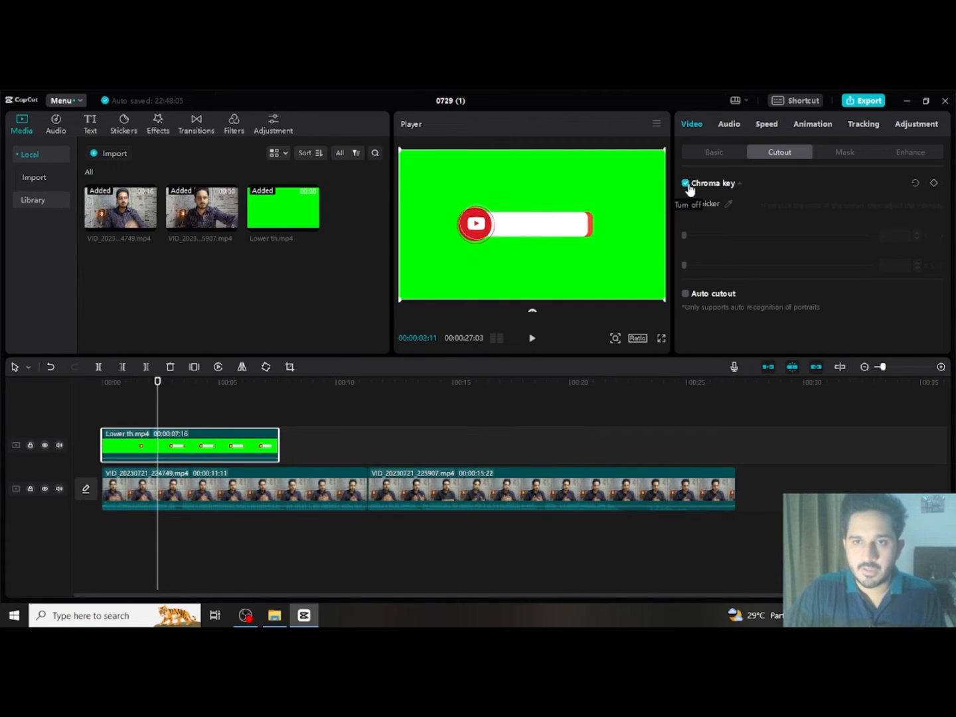
left_click(730, 203)
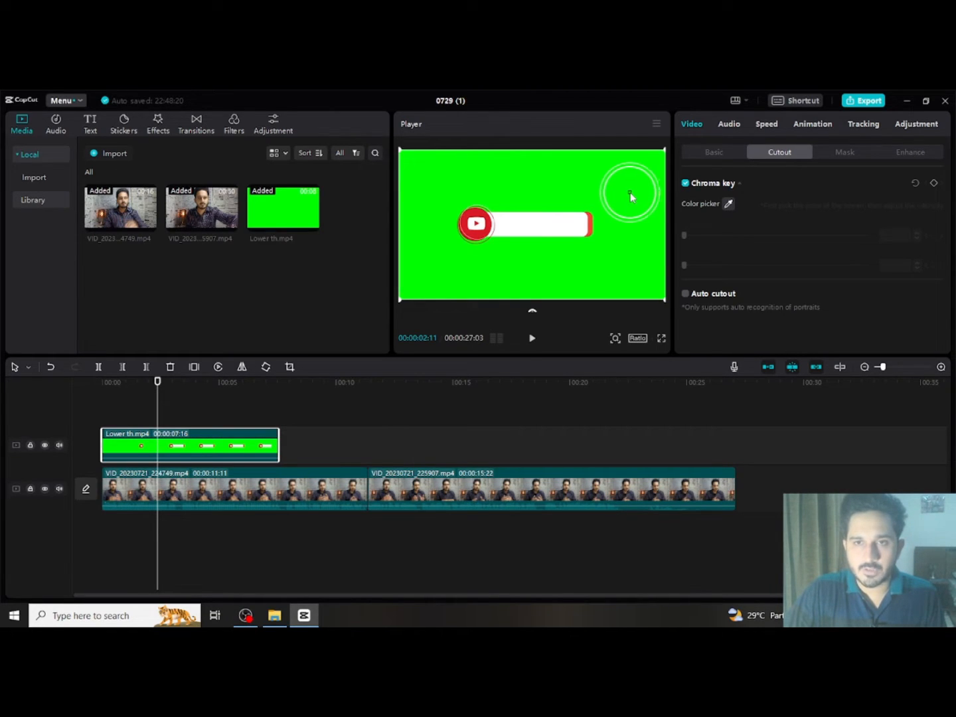
left_click(631, 192)
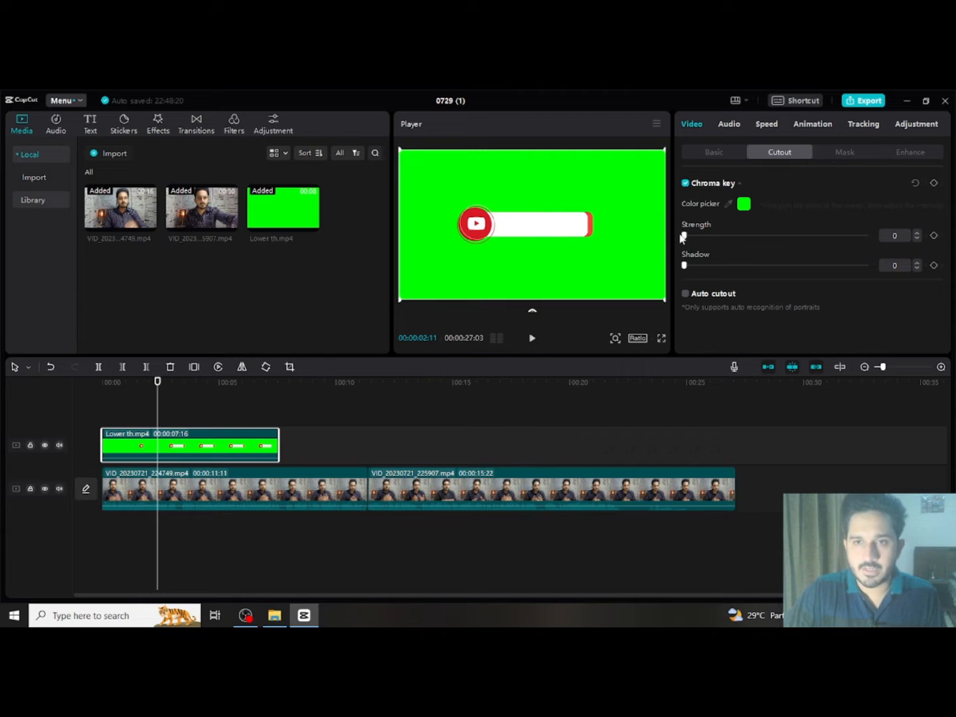
left_click_drag(685, 237, 923, 264)
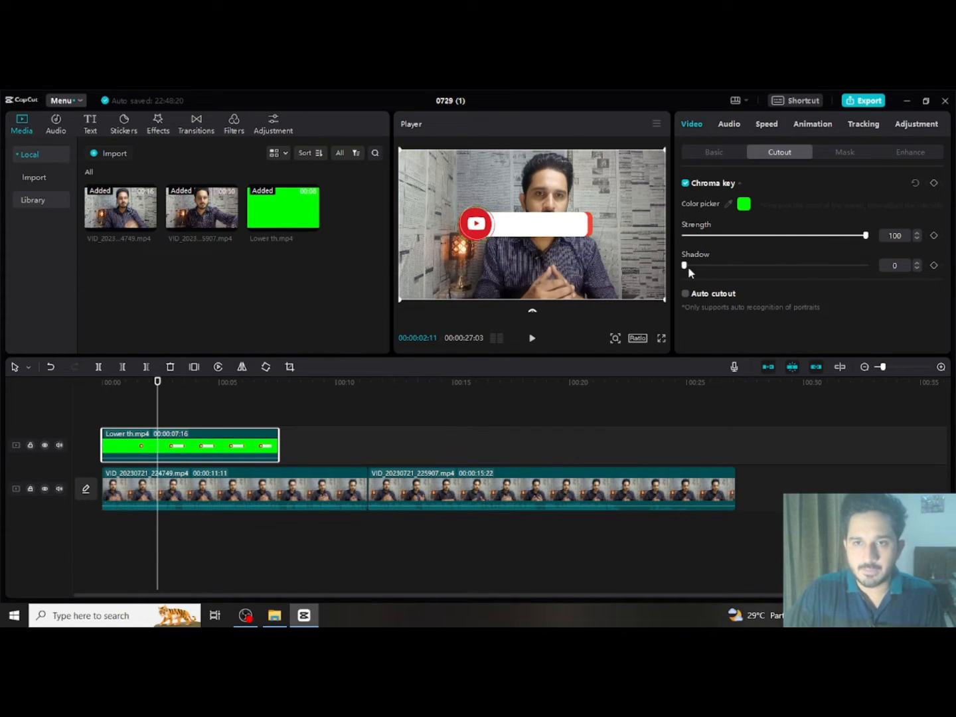
left_click_drag(688, 266, 696, 266)
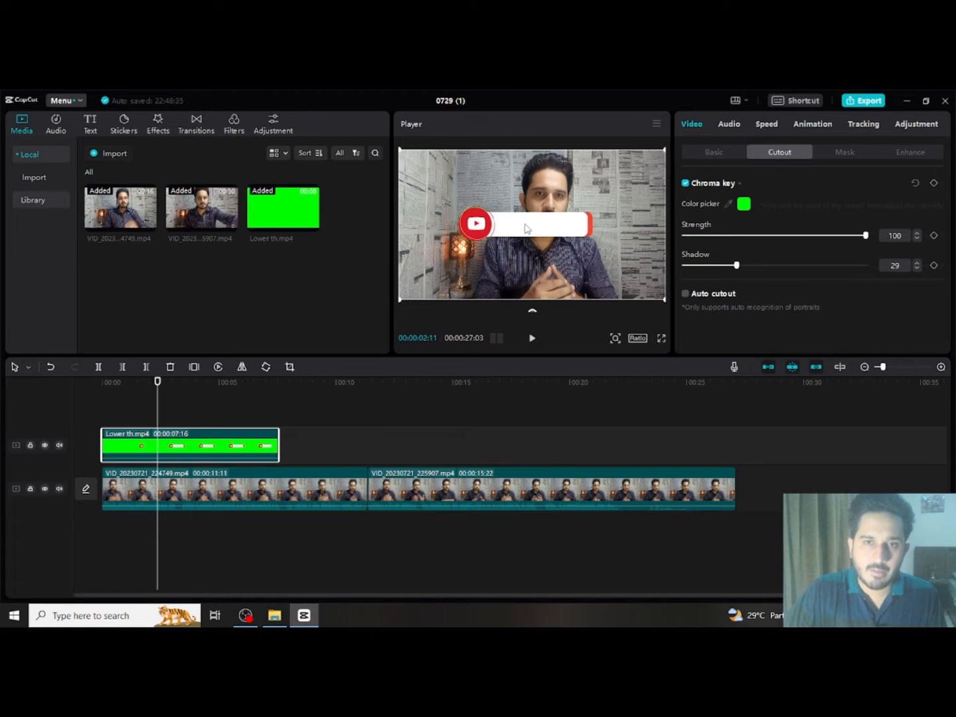
Place the banner, scaled down, in the lower-left corner of the video frame and trim its clip to 00:00:05:02.
left_click_drag(527, 229, 482, 281)
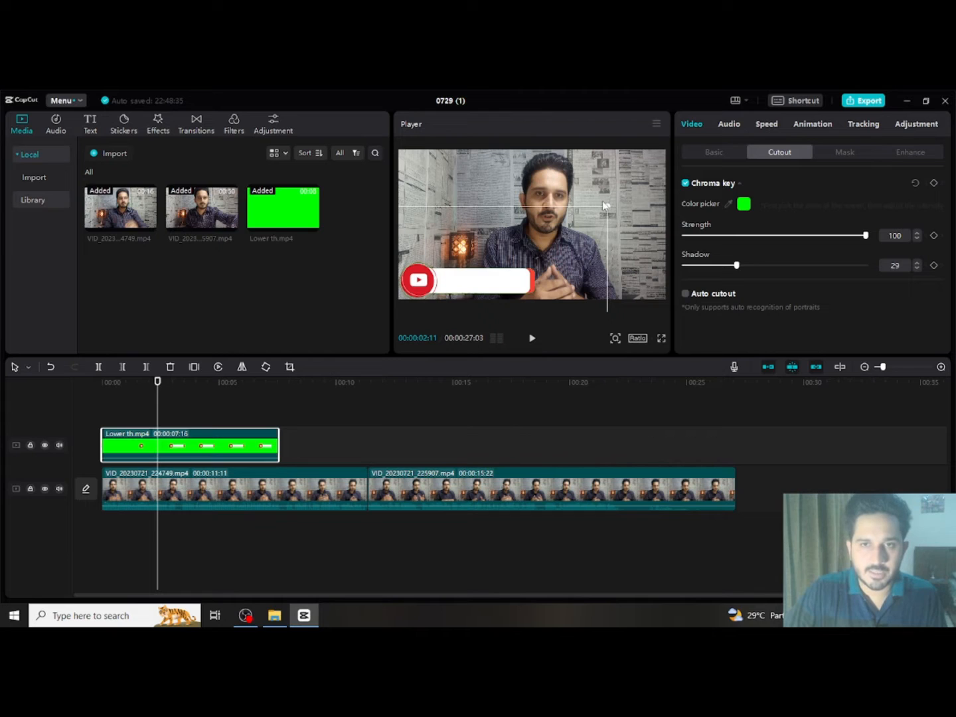
left_click_drag(605, 204, 572, 241)
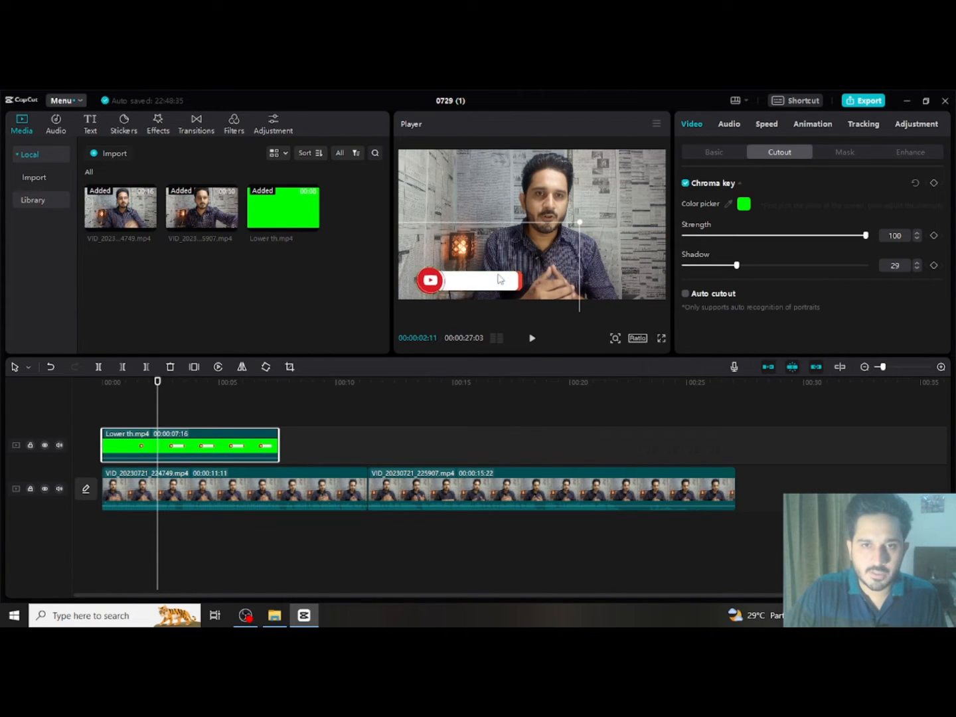
left_click_drag(490, 279, 468, 281)
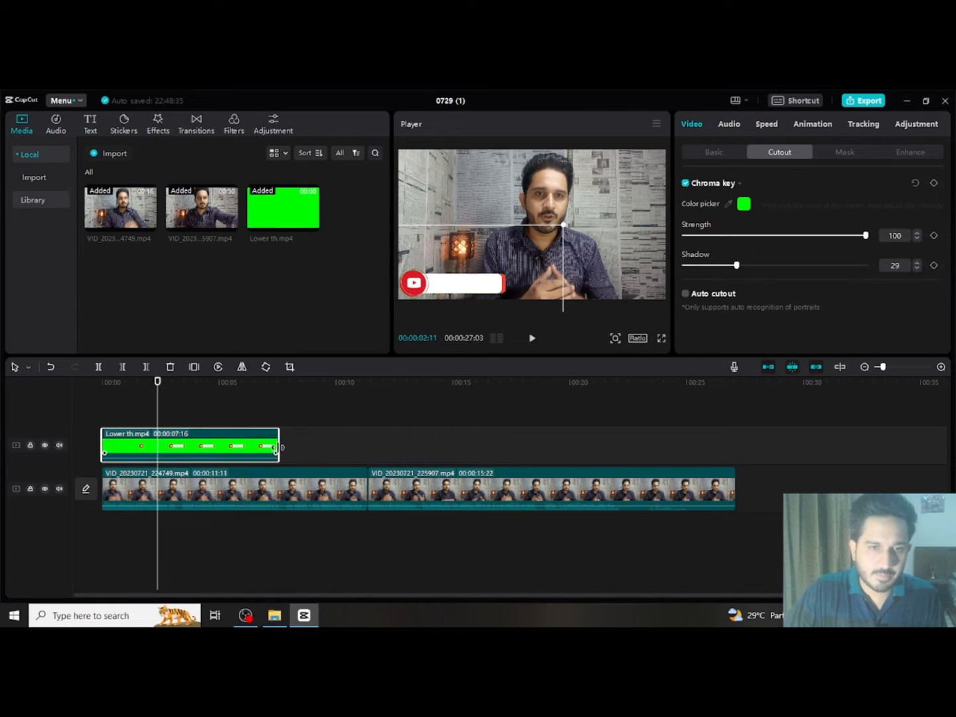
left_click_drag(277, 448, 218, 458)
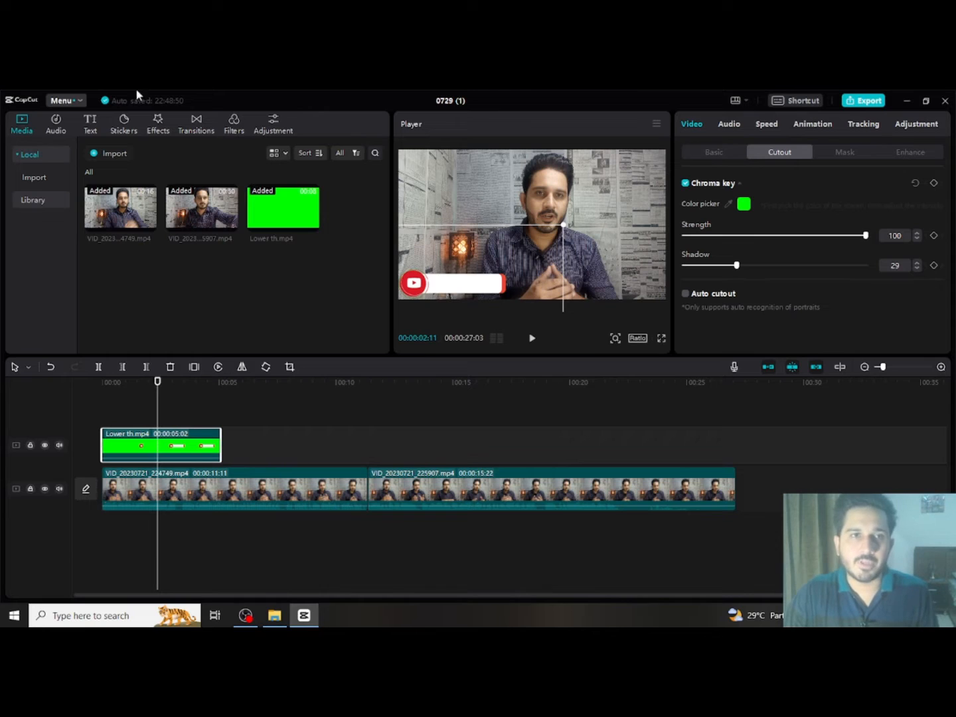
Add a default text clip at 00:00:02:11 and replace its wording with the presenter's first name.
left_click(91, 123)
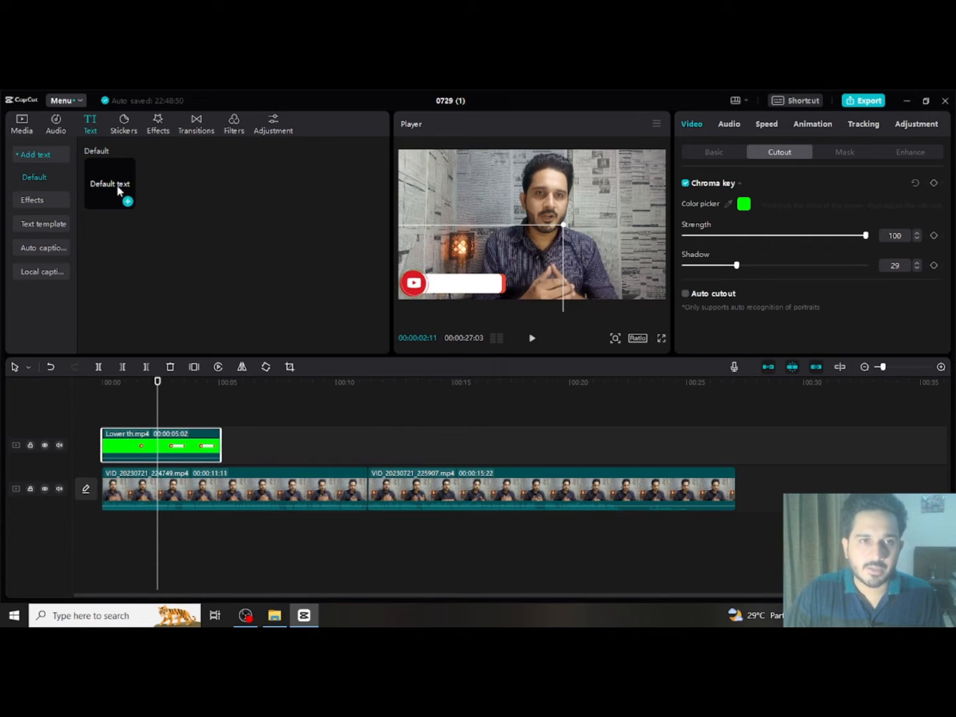
left_click(128, 201)
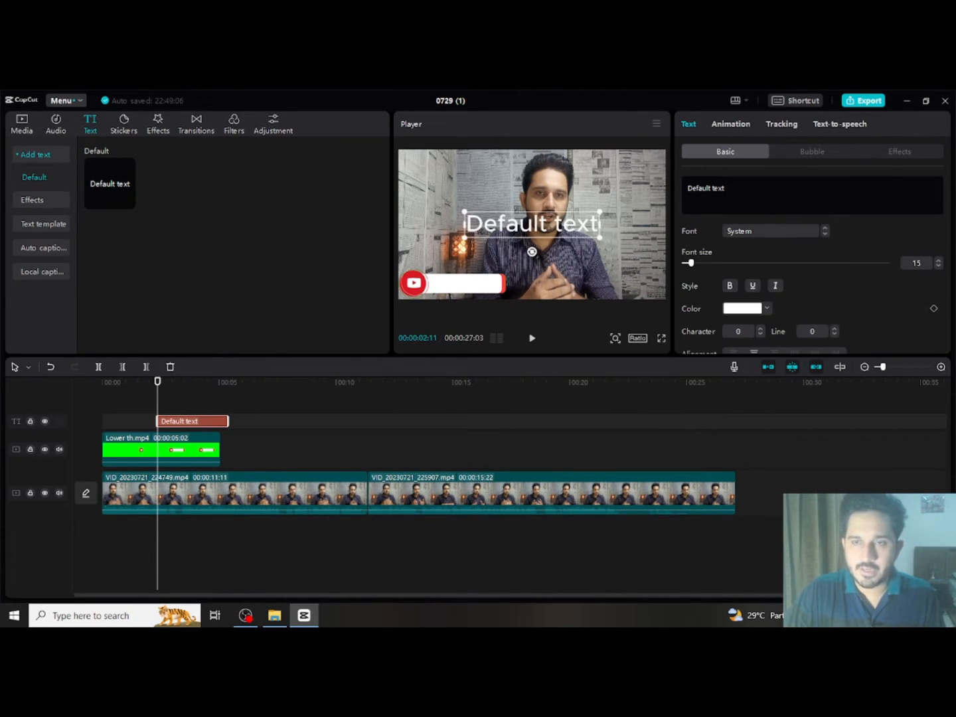
left_click_drag(727, 186, 687, 187)
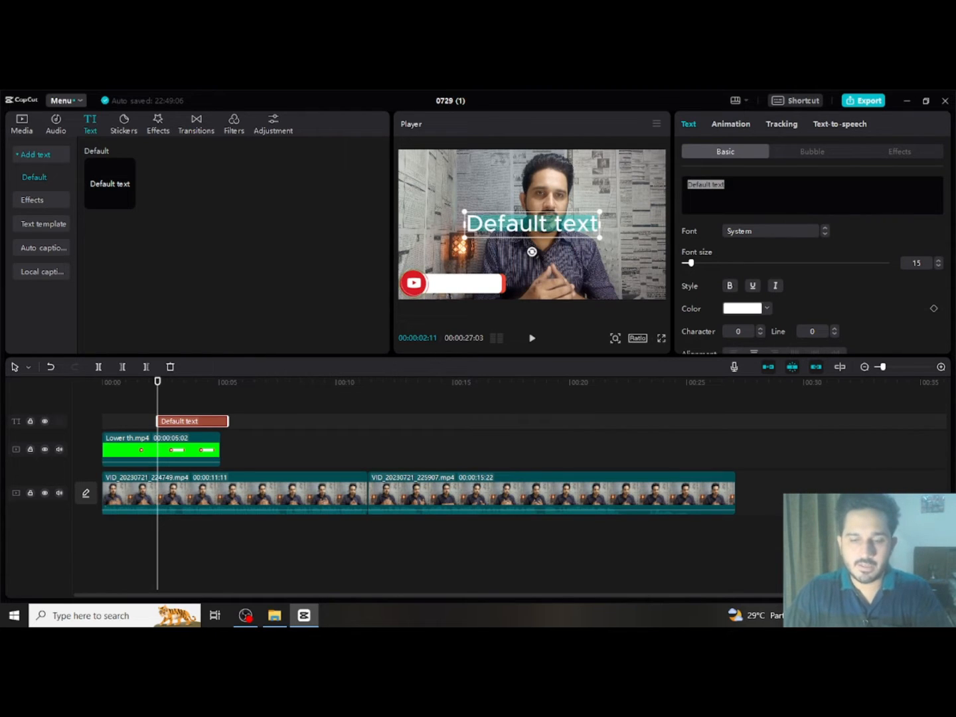
type("Ghay")
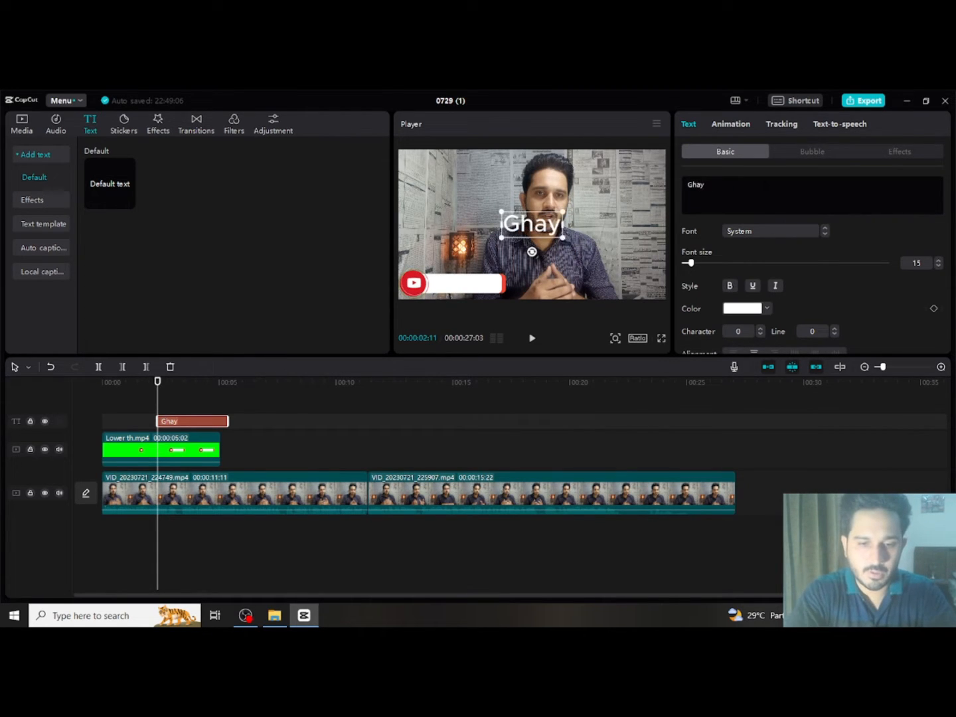
type("our")
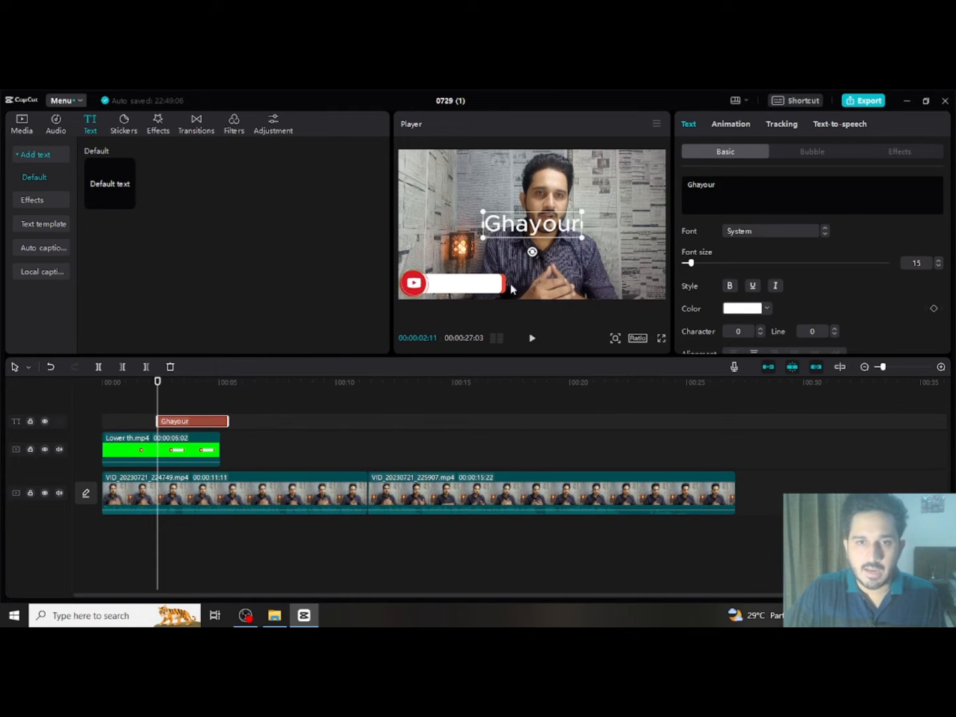
Set the name text's color to red E31515 and make it bold.
left_click(739, 310)
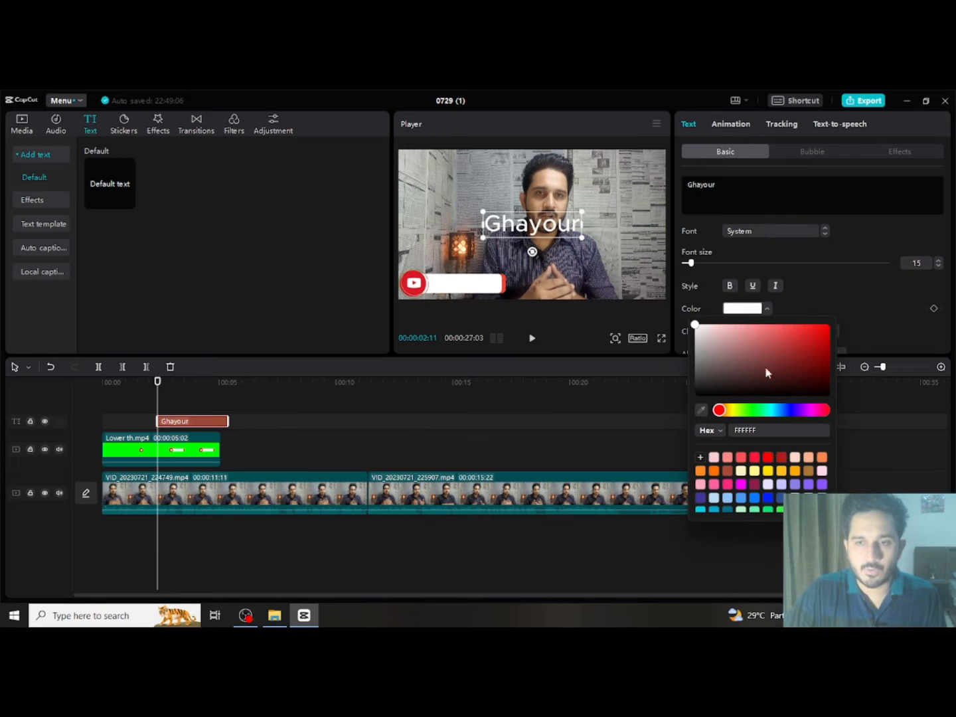
left_click(818, 334)
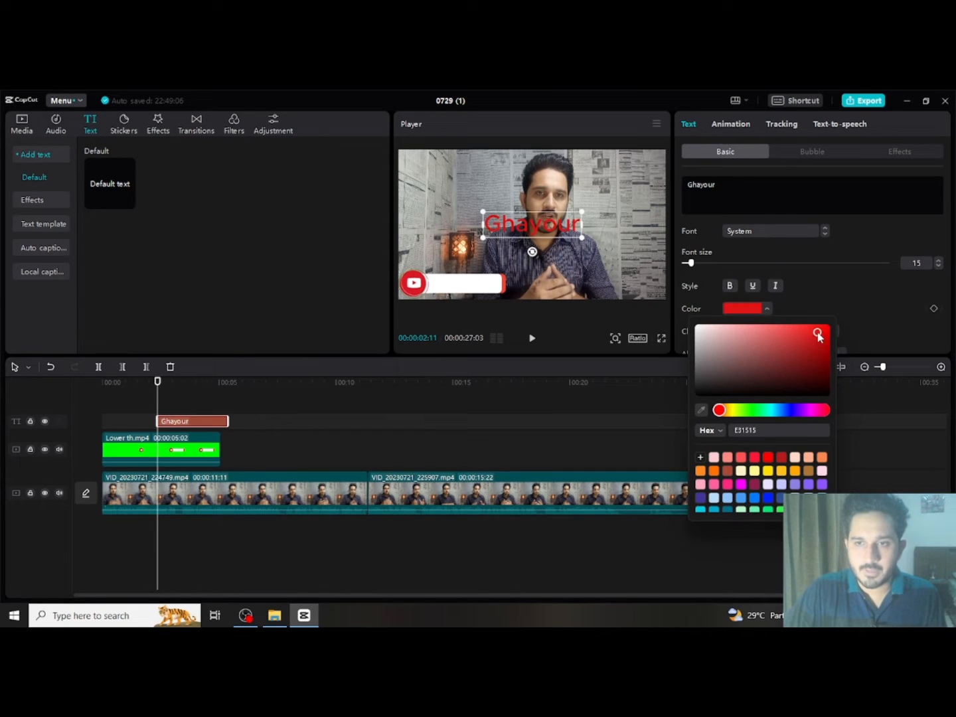
left_click(730, 290)
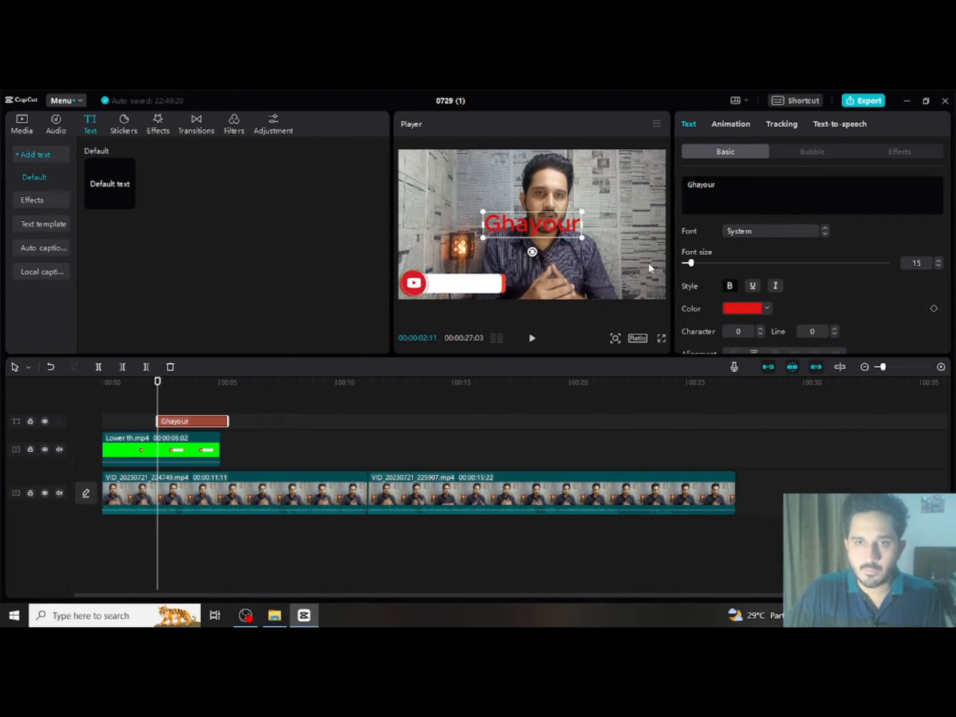
Fit the name text inside the banner's white bar and trim its clip to end with the Lower th clip.
left_click_drag(588, 239, 480, 292)
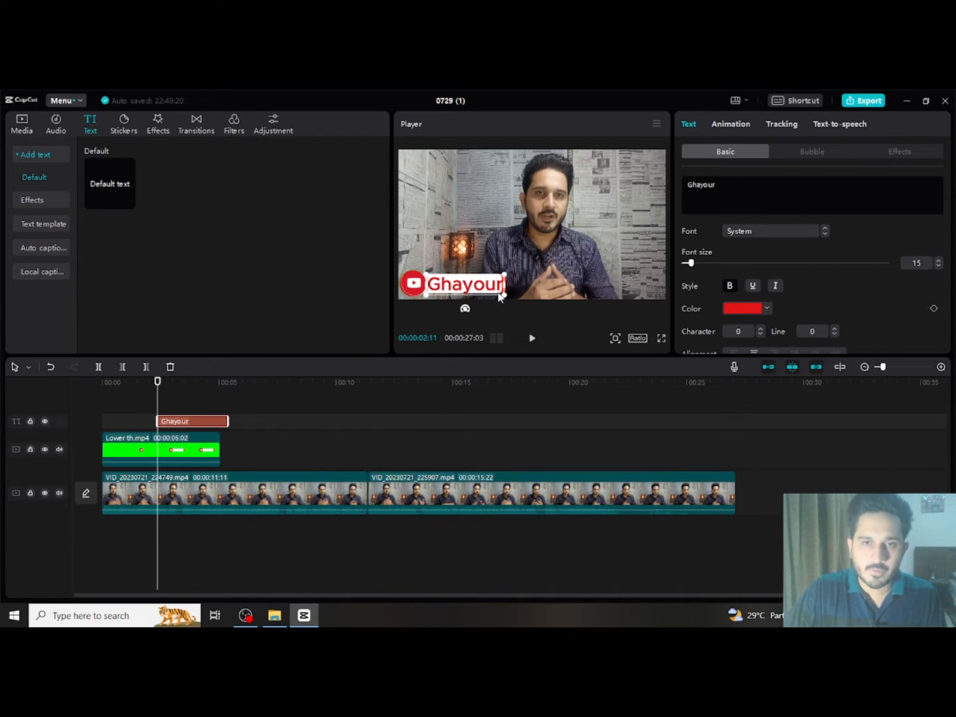
left_click_drag(504, 293, 506, 281)
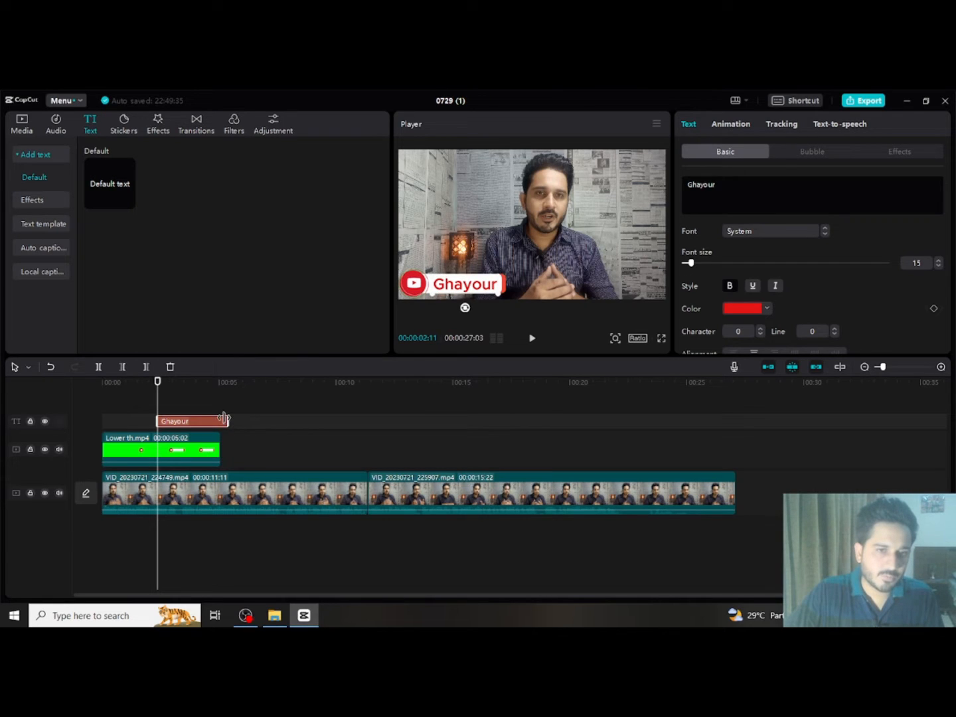
left_click_drag(224, 418, 223, 421)
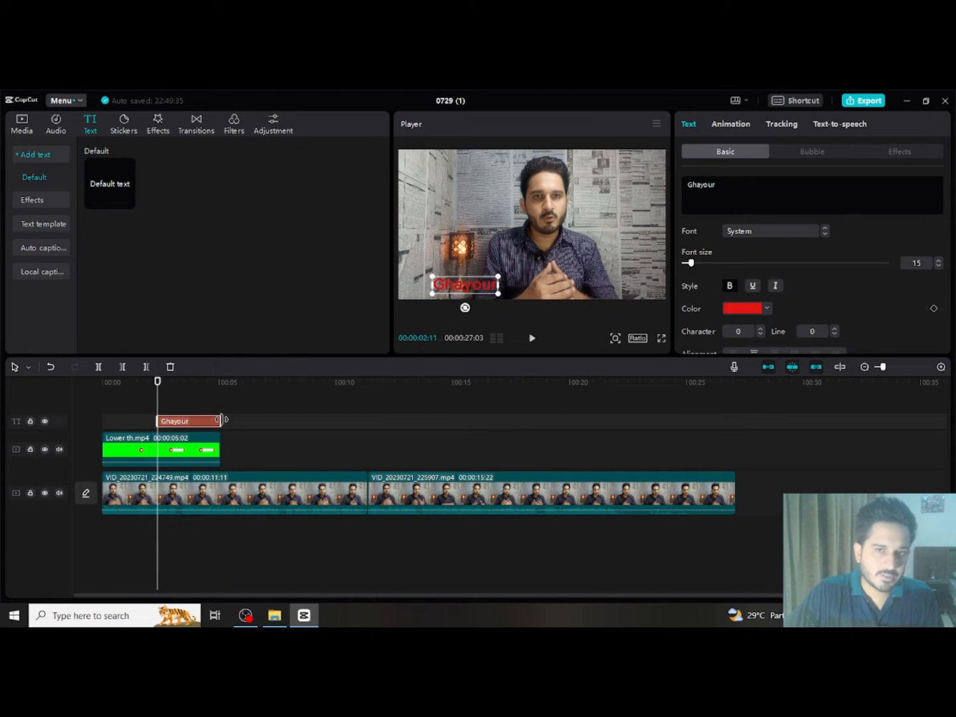
left_click(142, 382)
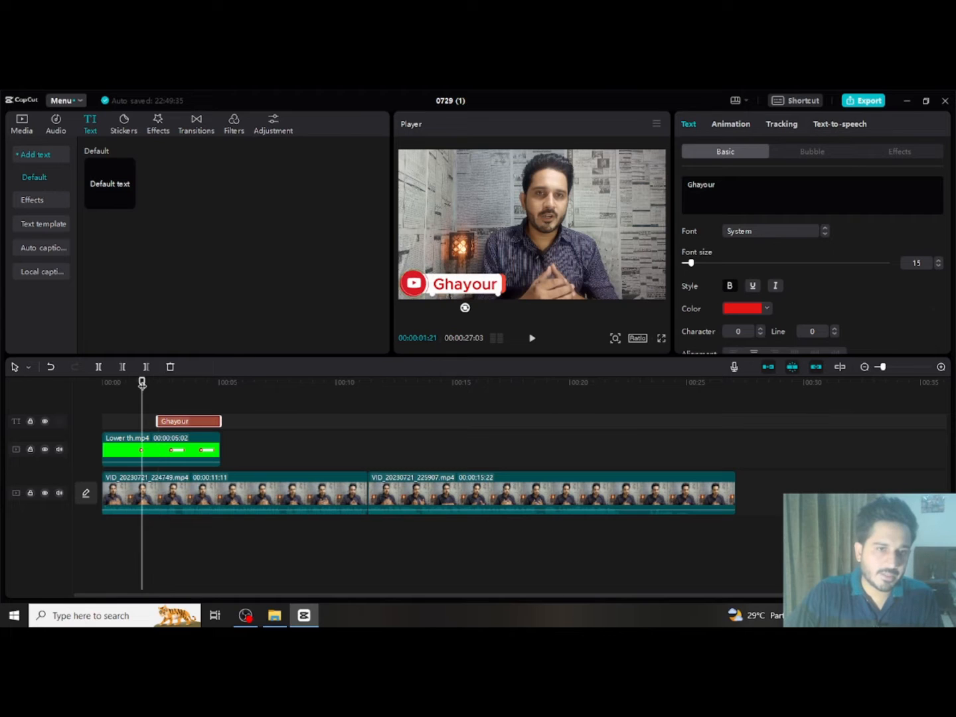
left_click(106, 376)
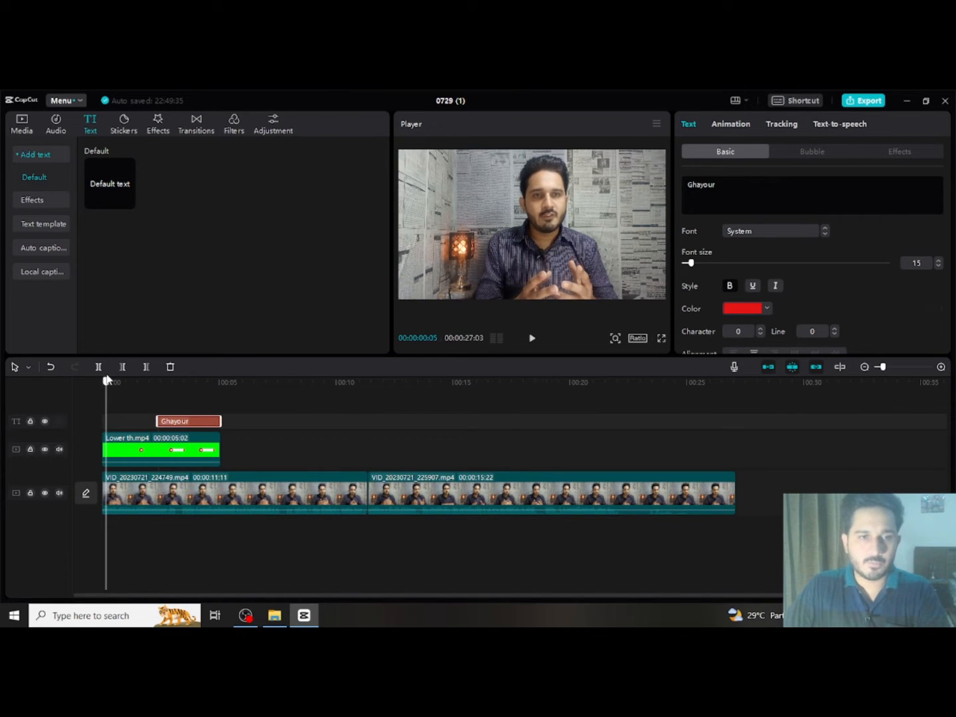
key("space")
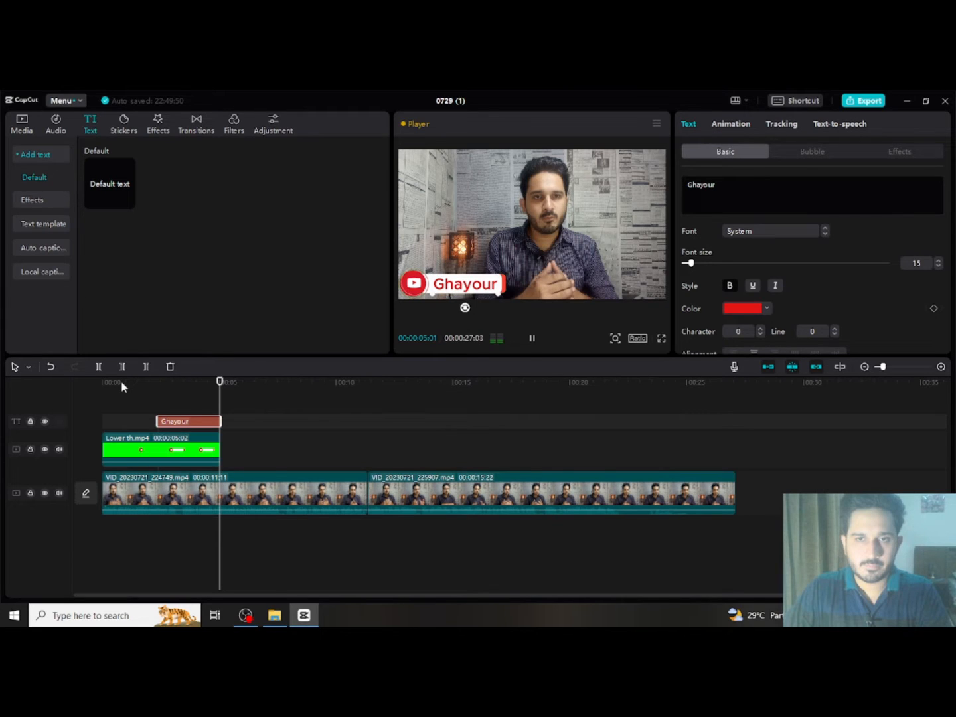
key("space")
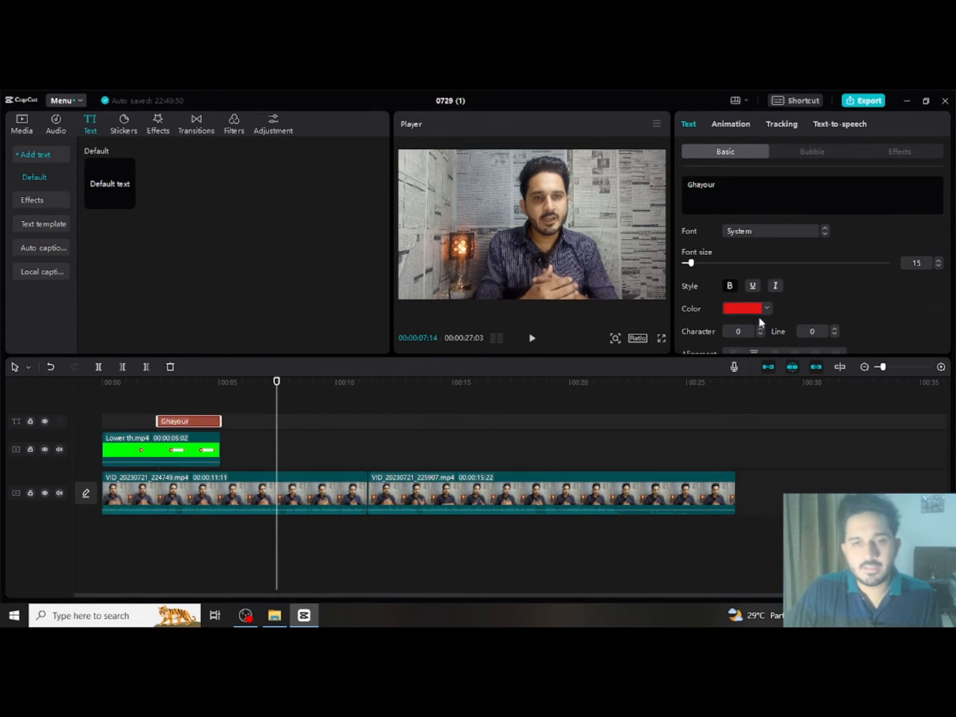
mouse_move(278, 619)
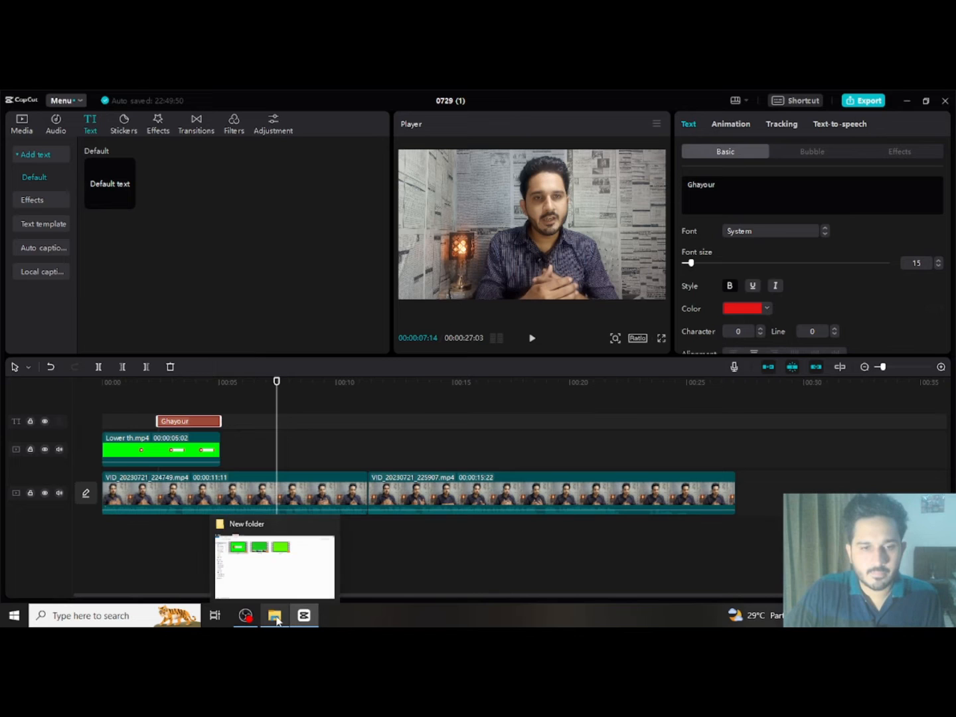
left_click(278, 557)
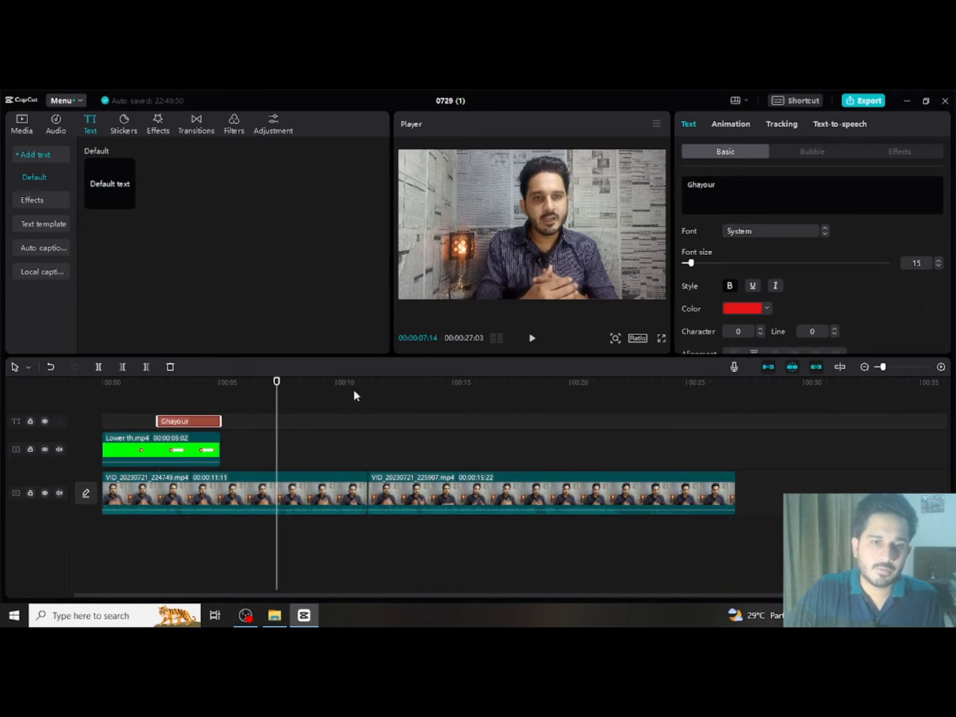
left_click(274, 619)
left_click(352, 236)
left_click_drag(360, 226, 297, 614)
left_click_drag(298, 617, 329, 615)
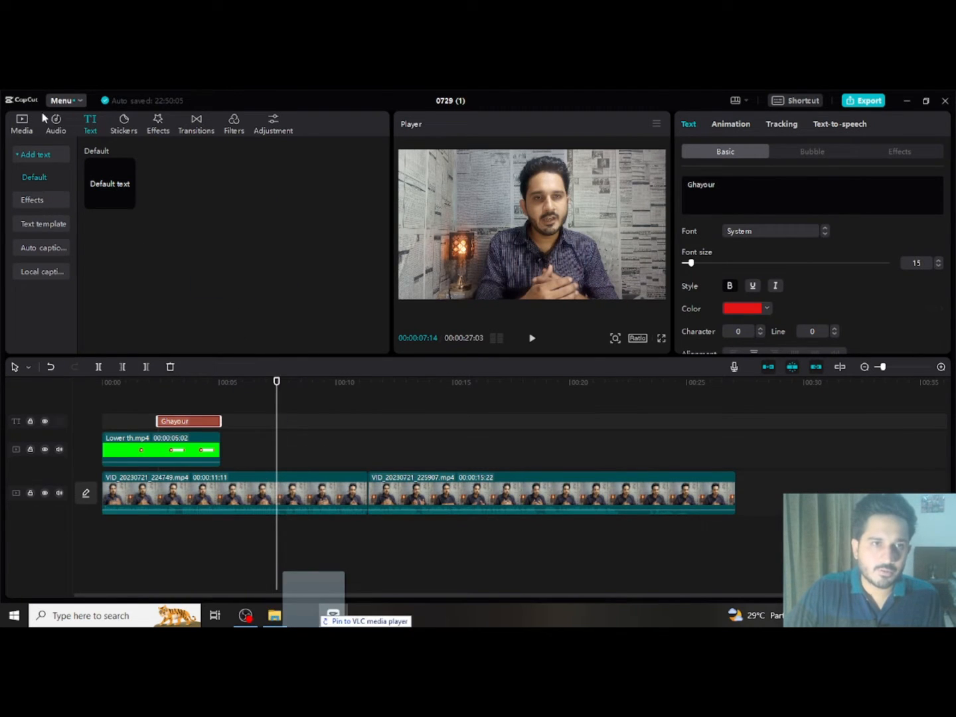
Add the social media video from New folder to the Lower th clip's track, starting at about 00:00:08.
left_click(21, 122)
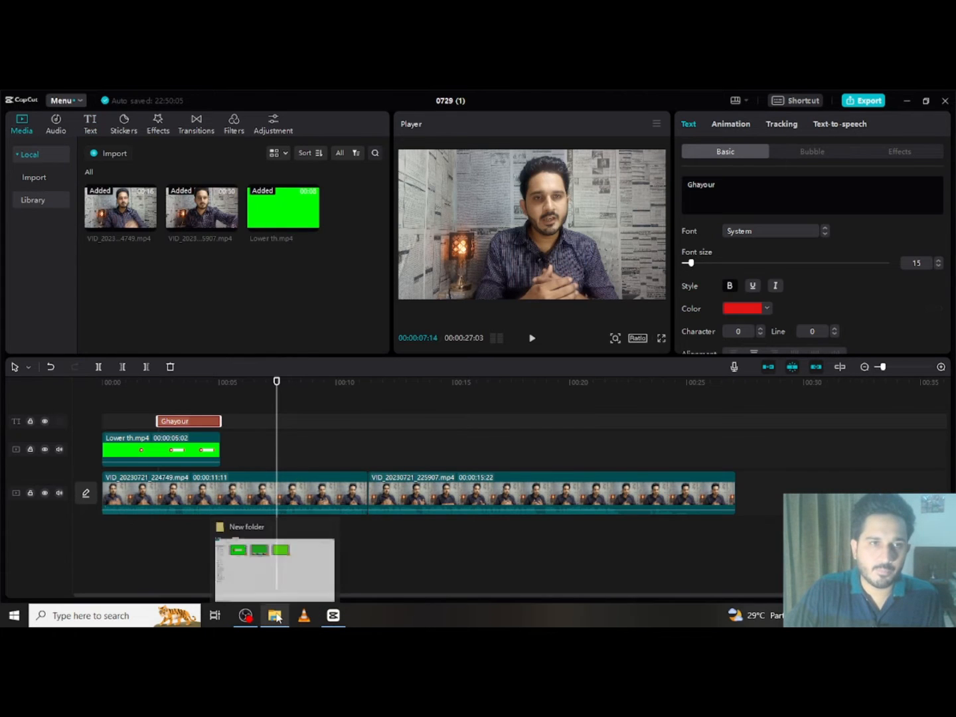
left_click(277, 616)
left_click_drag(322, 196, 253, 313)
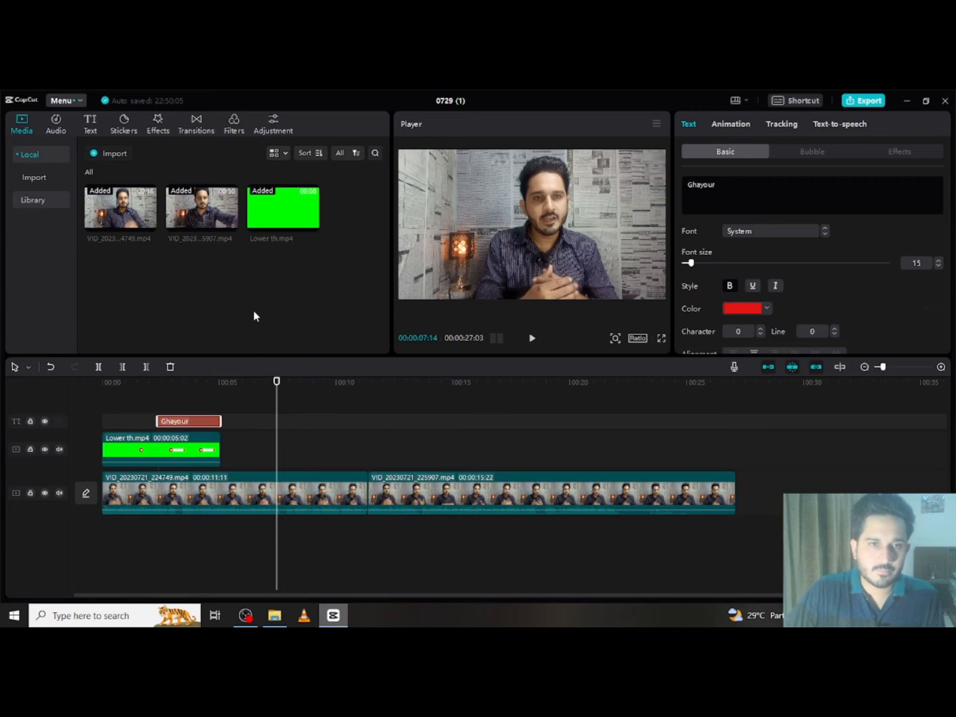
left_click_drag(113, 289, 291, 447)
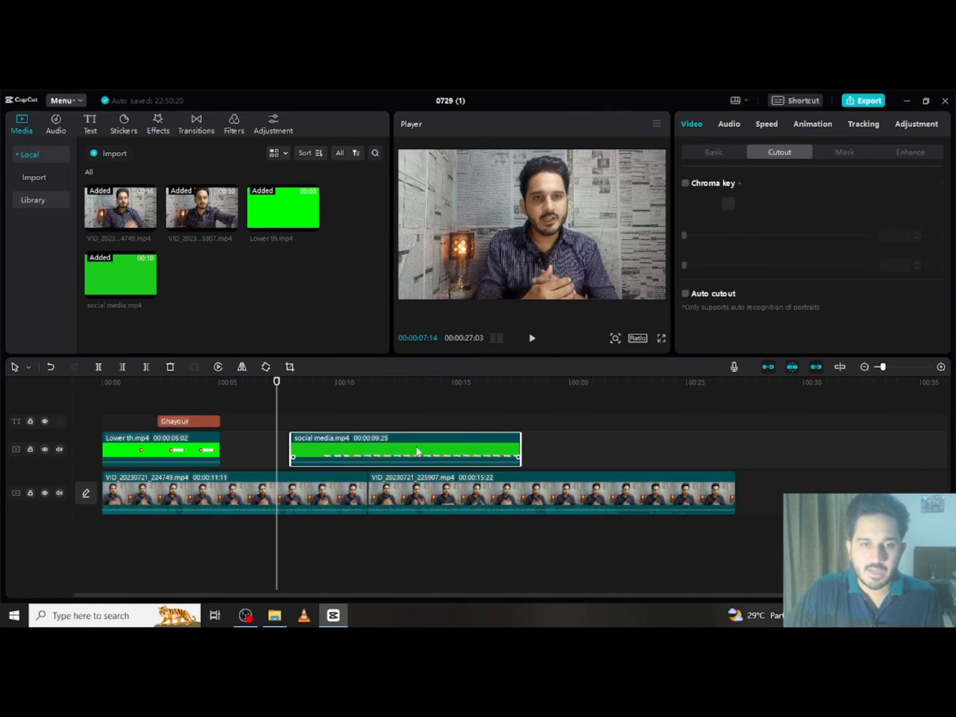
Preview the social media clip and trim its end so it lasts 00:00:07:10.
key("space")
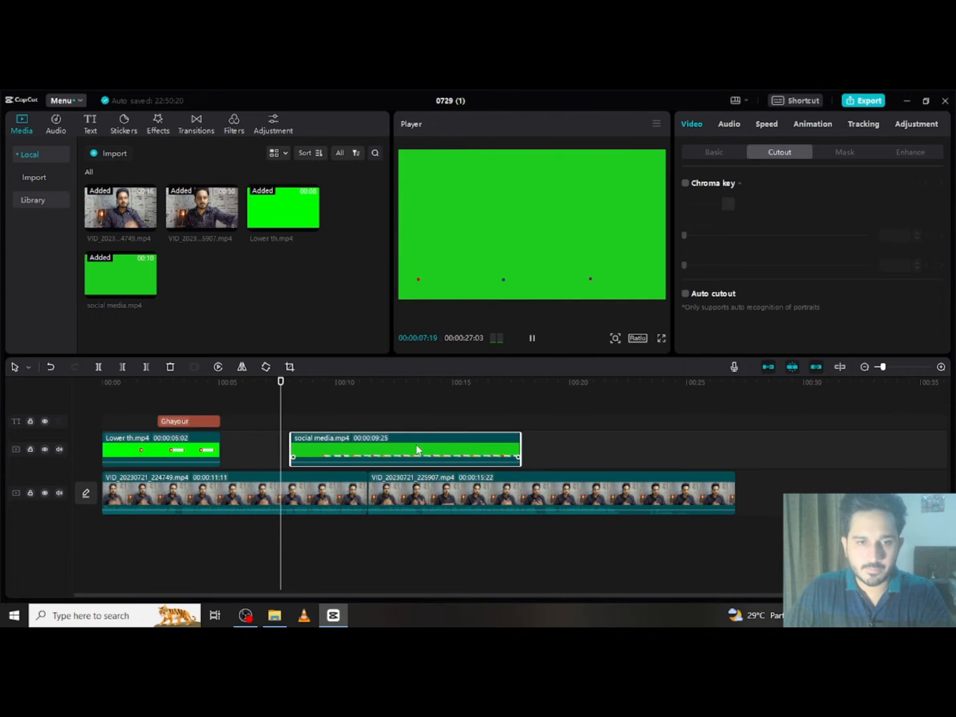
key("space")
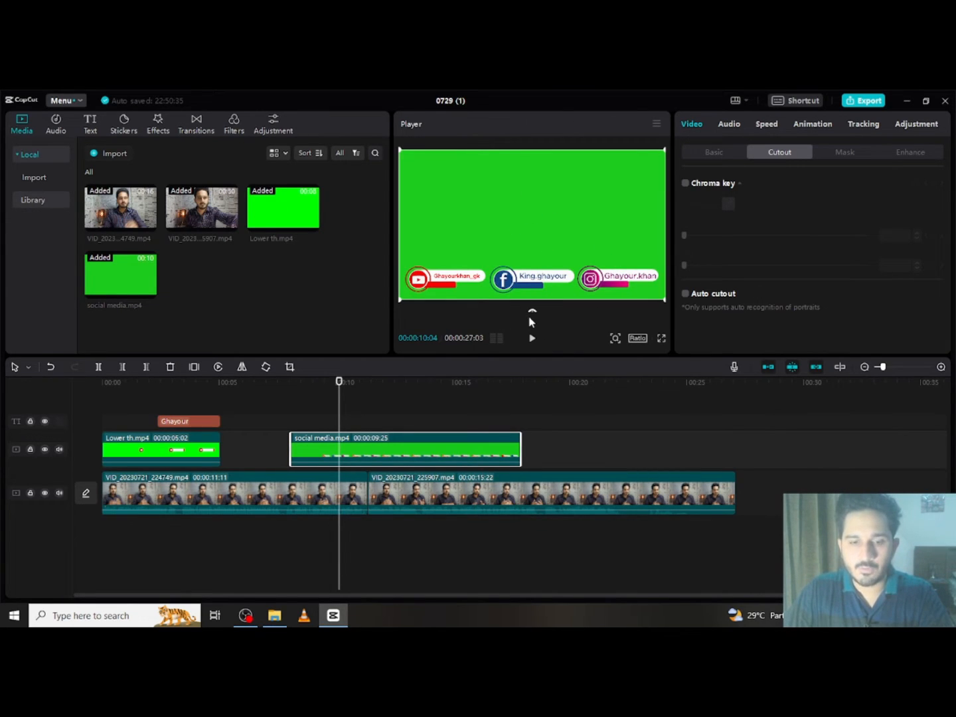
left_click(531, 337)
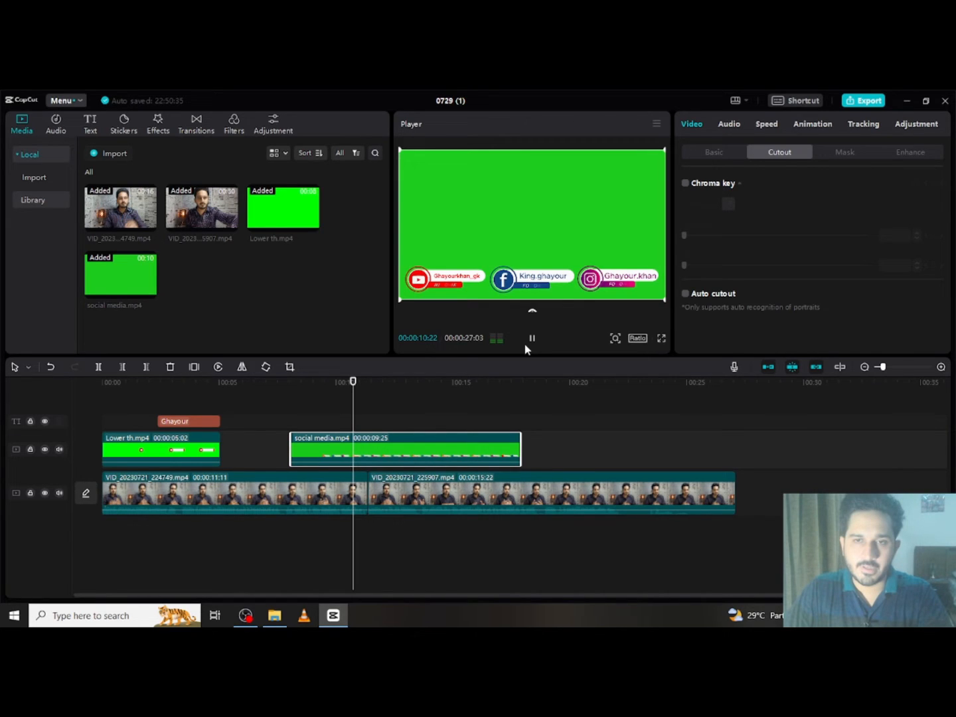
left_click(528, 341)
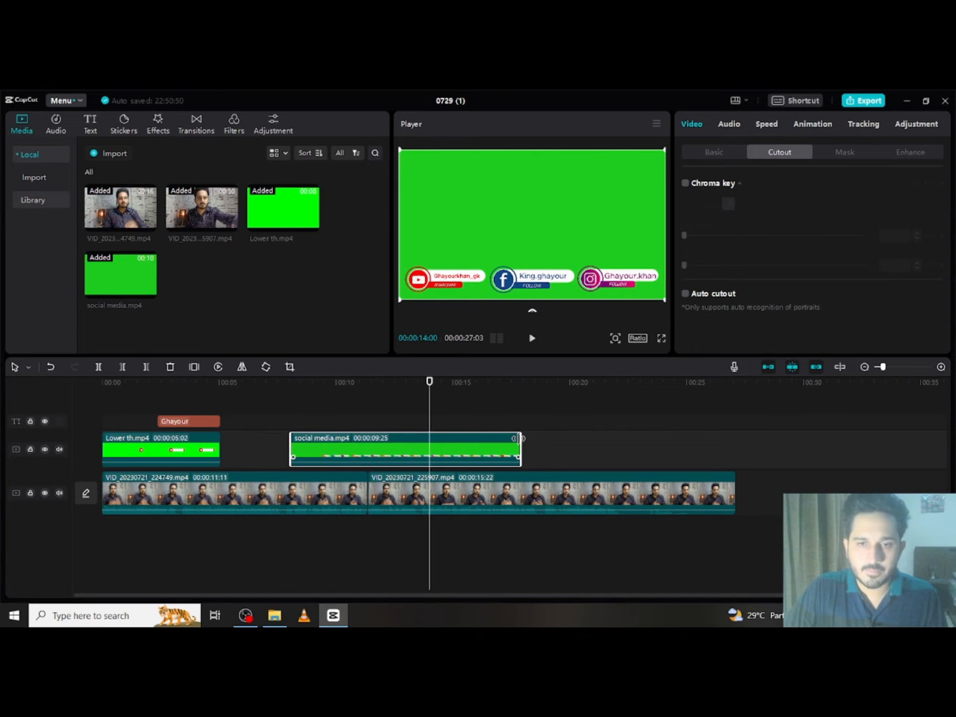
left_click_drag(519, 445, 462, 441)
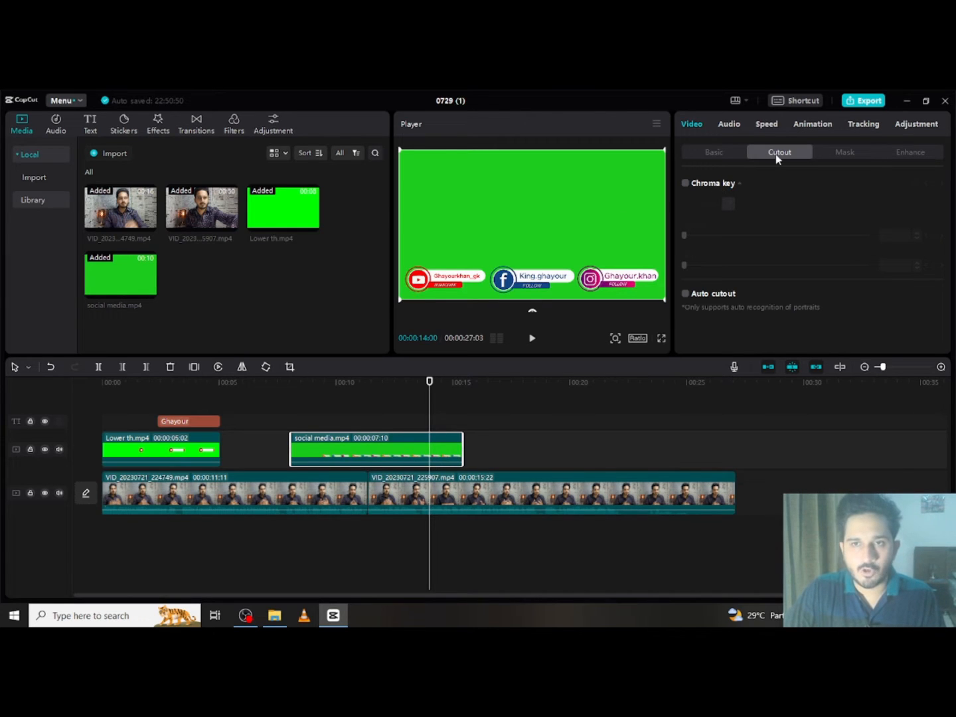
Remove the social media clip's green background with Chroma key, sampling the green and setting strength to 100 and shadow to 21.
left_click(687, 184)
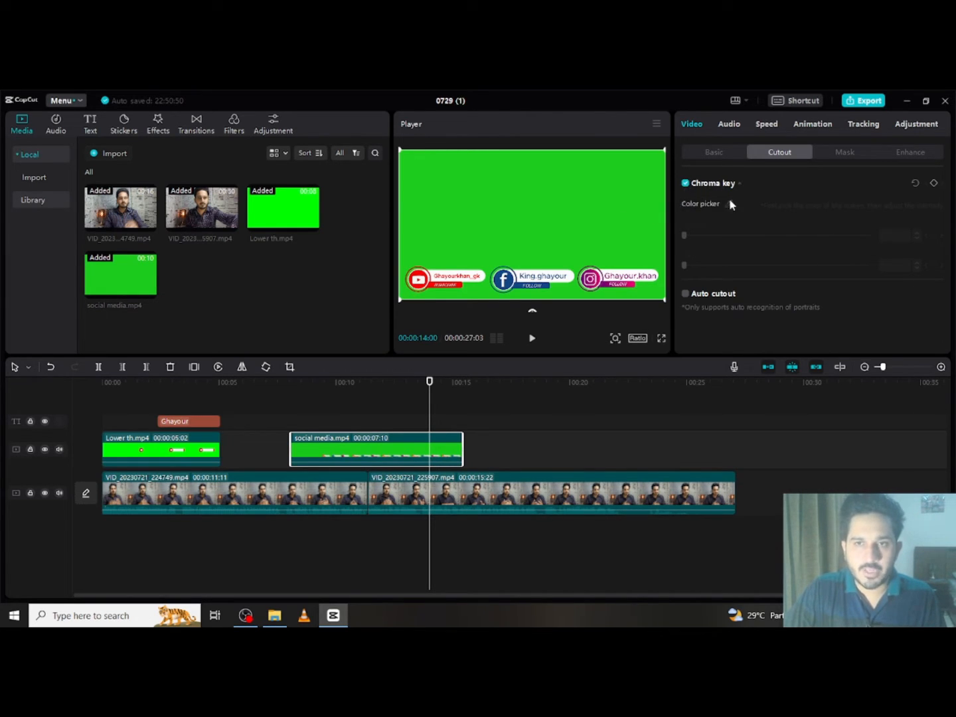
left_click(730, 204)
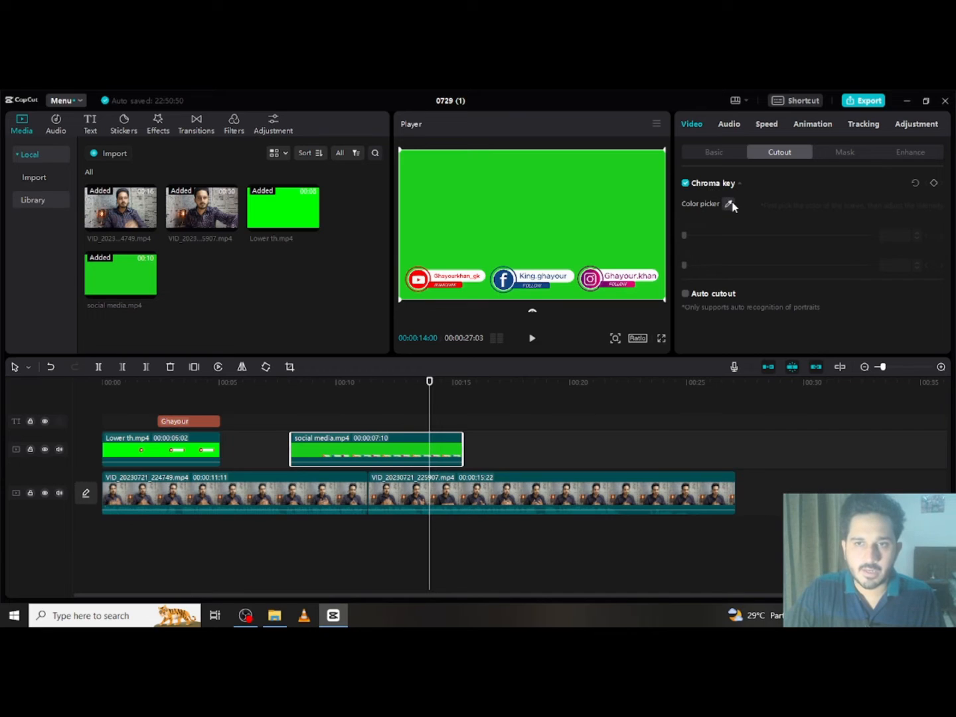
left_click(534, 194)
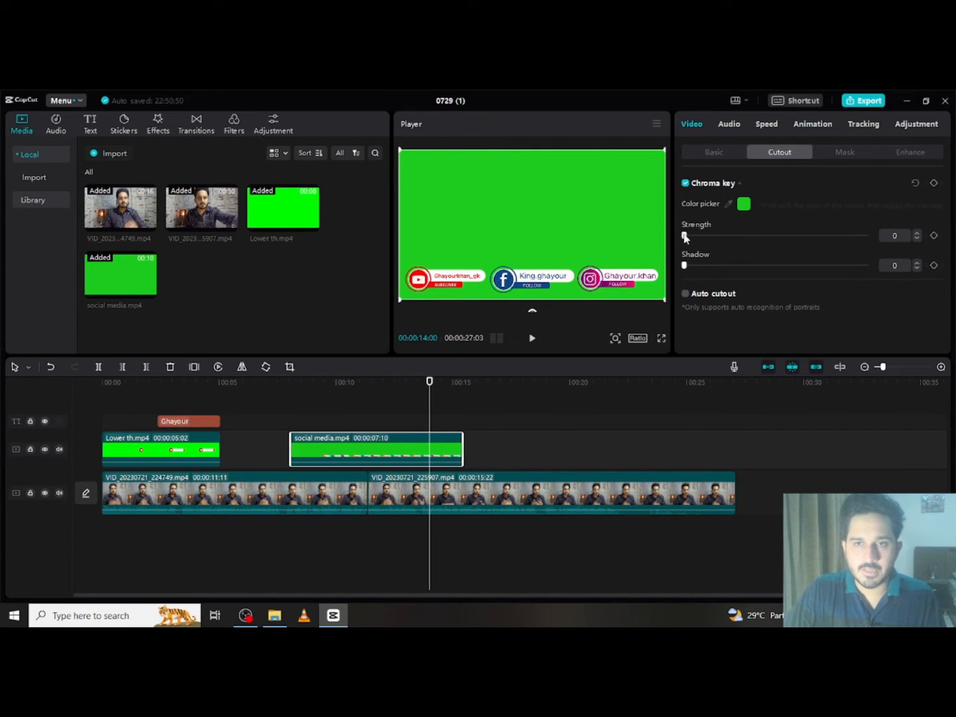
left_click_drag(713, 247, 918, 261)
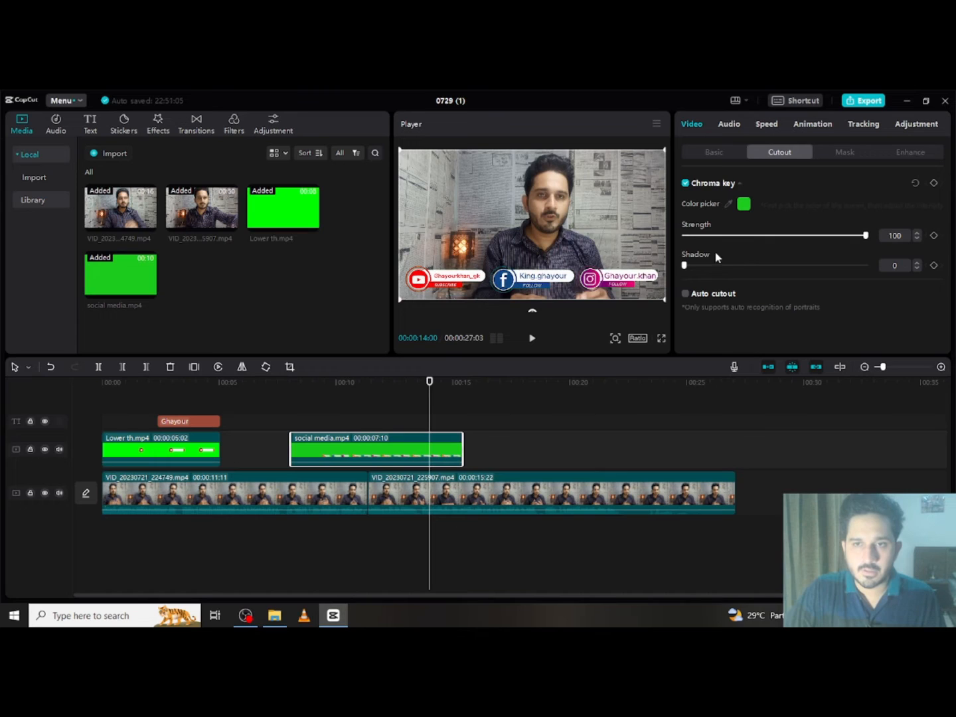
left_click_drag(684, 267, 723, 266)
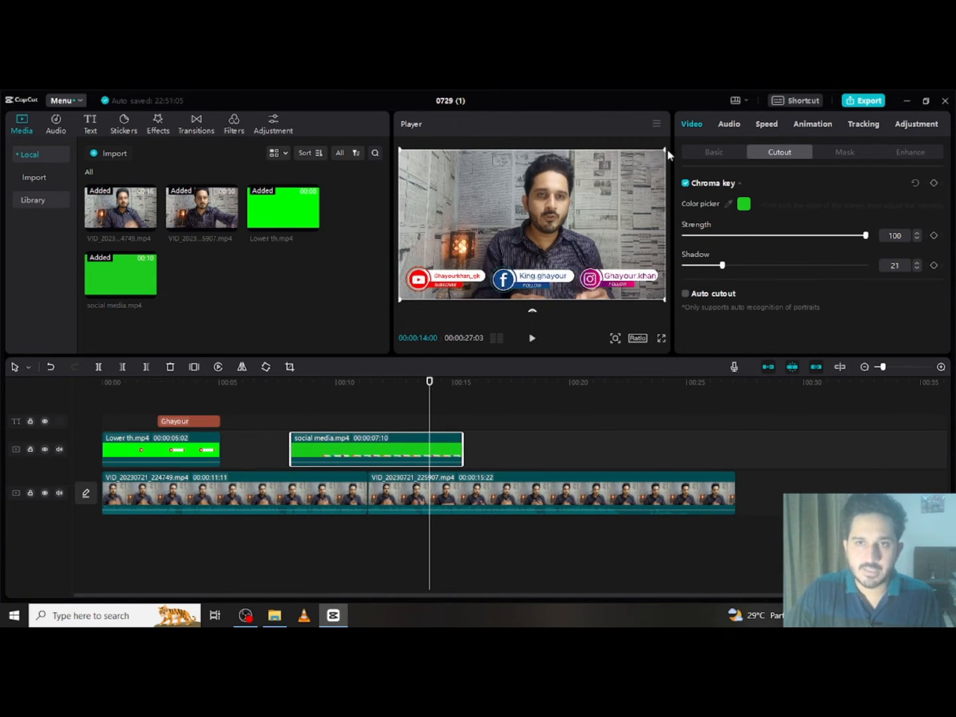
Scale the social media overlay down slightly, move it to the bottom edge of the video frame, and preview it.
left_click_drag(666, 151, 658, 172)
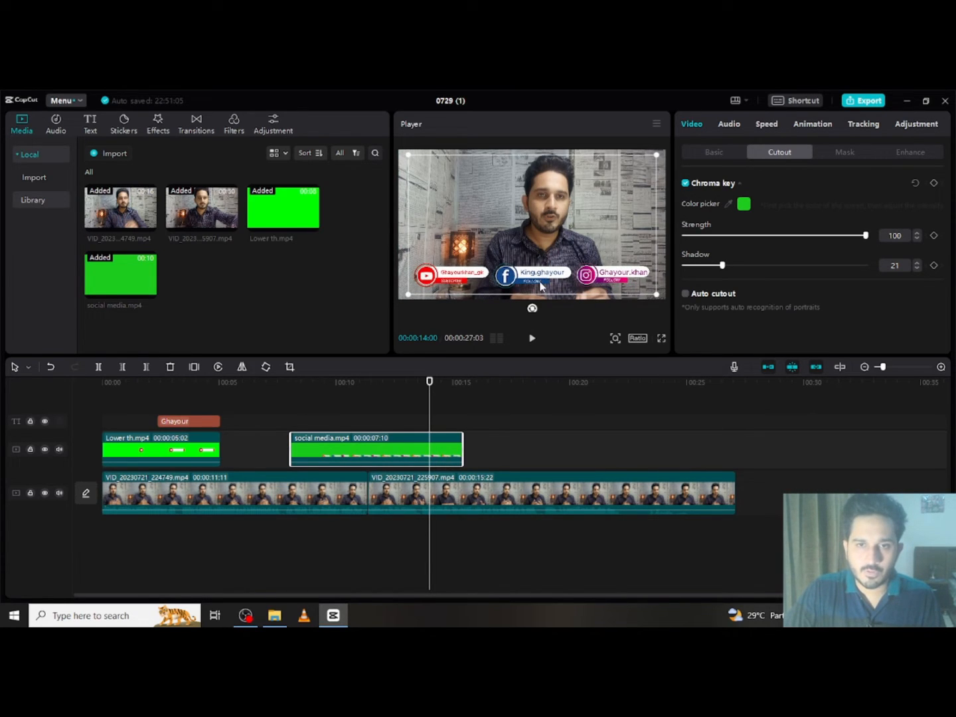
mouse_move(541, 285)
left_mouse_down()
mouse_move(543, 301)
mouse_move(543, 289)
left_mouse_up()
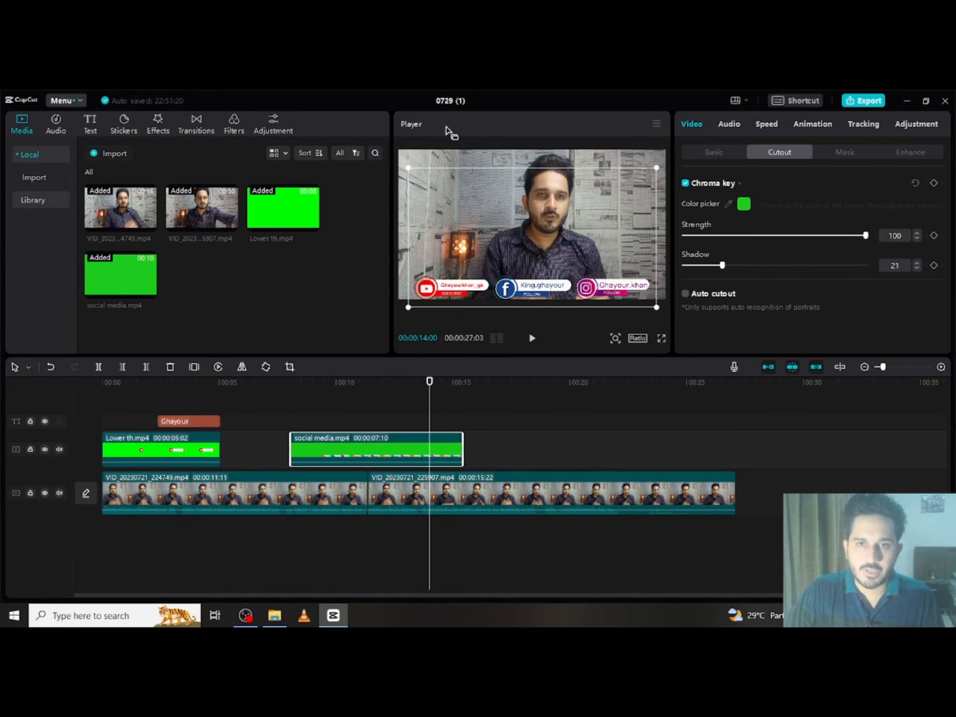
left_click(275, 382)
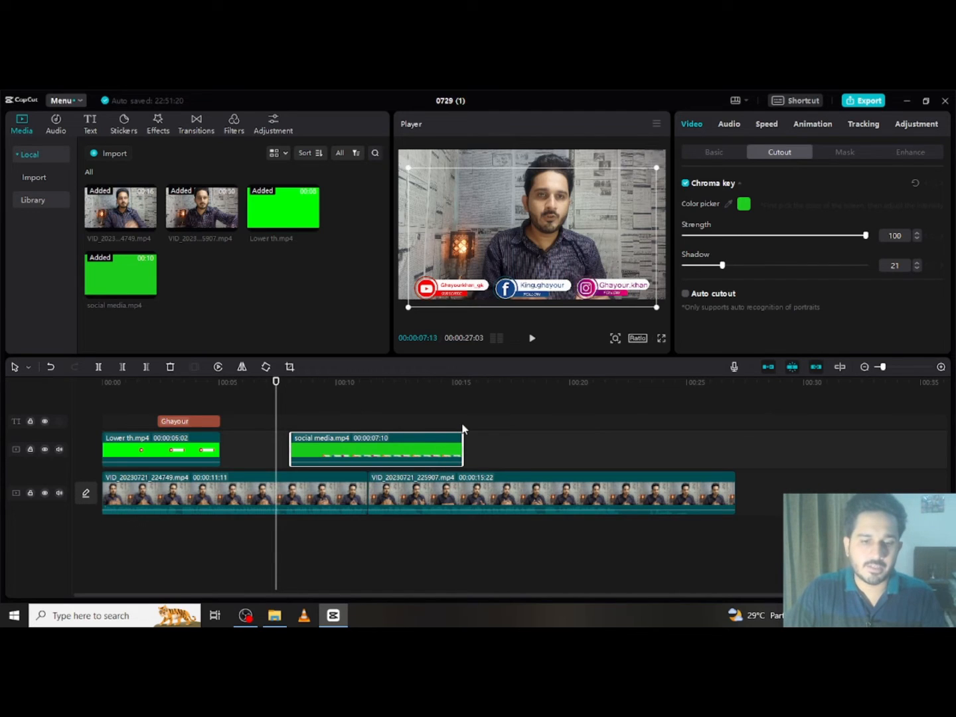
key("space")
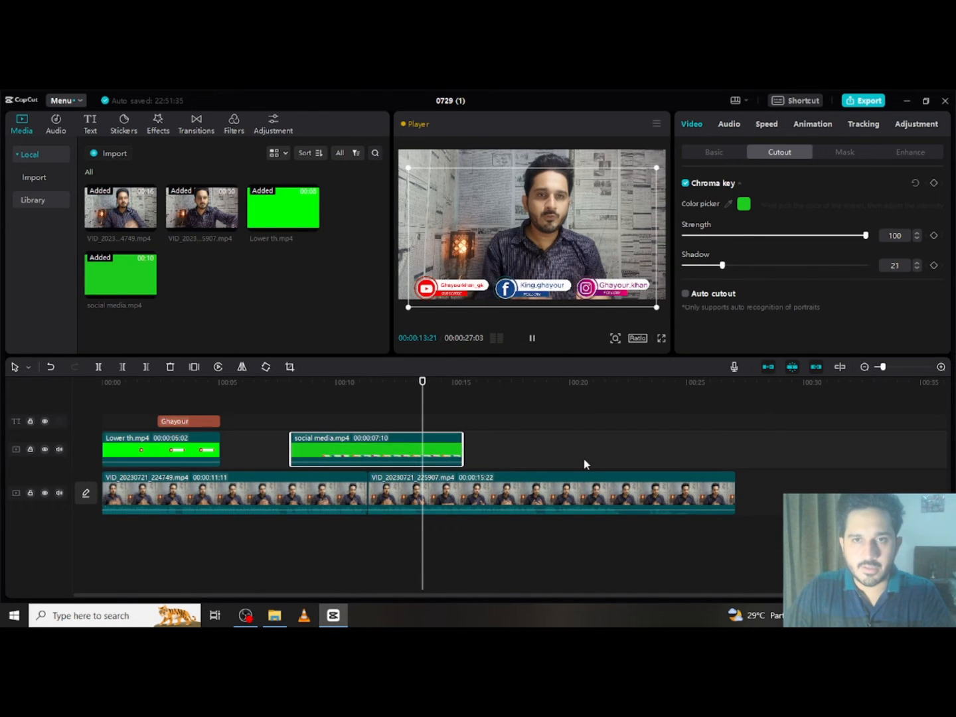
key("space")
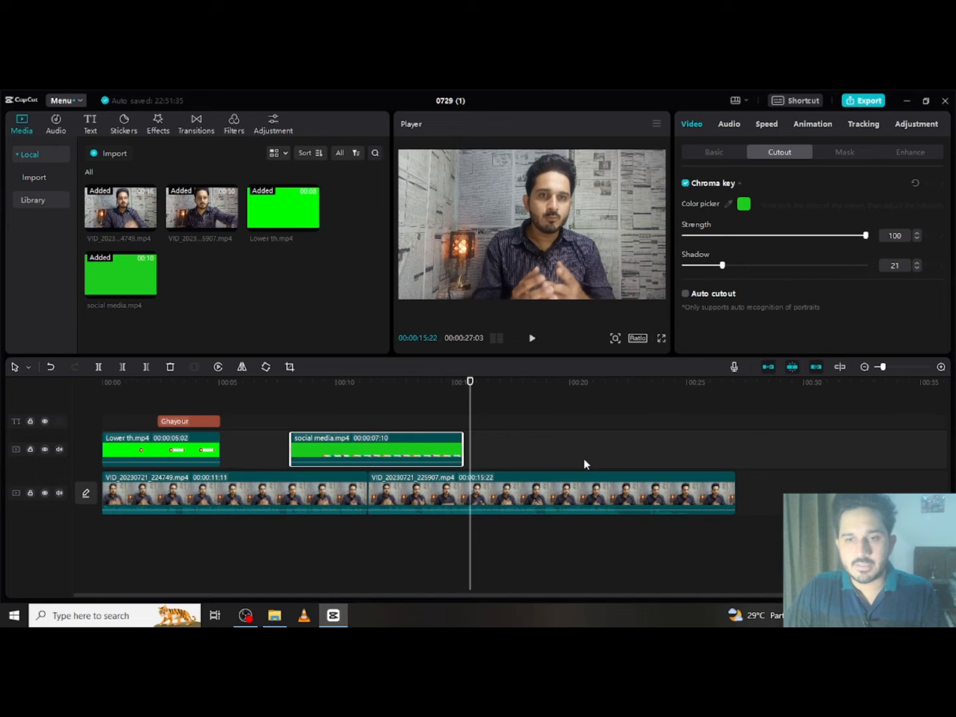
Add the Subs Bt video from New folder to the overlay track, aligned to end with the main video.
key("alt+Tab")
left_click(542, 208)
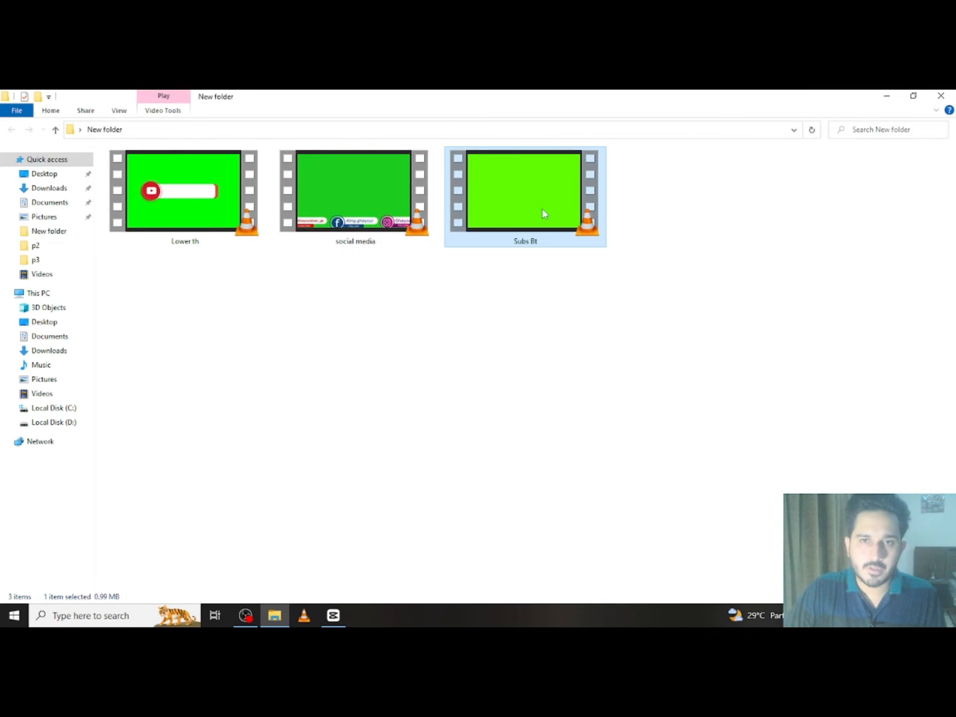
left_click_drag(542, 209, 269, 299)
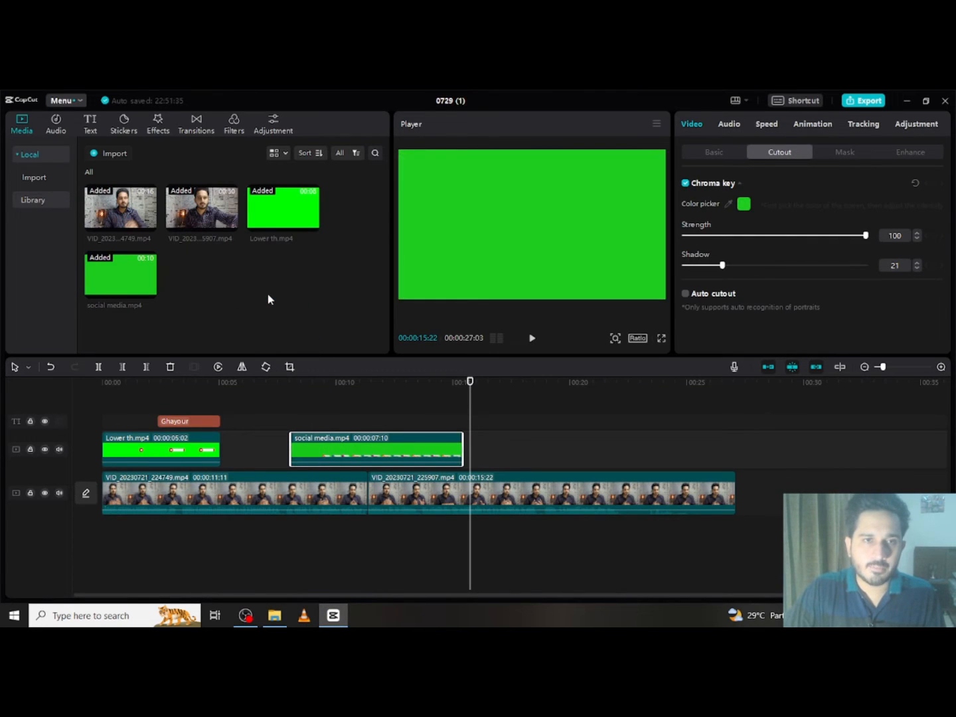
left_click_drag(215, 279, 546, 454)
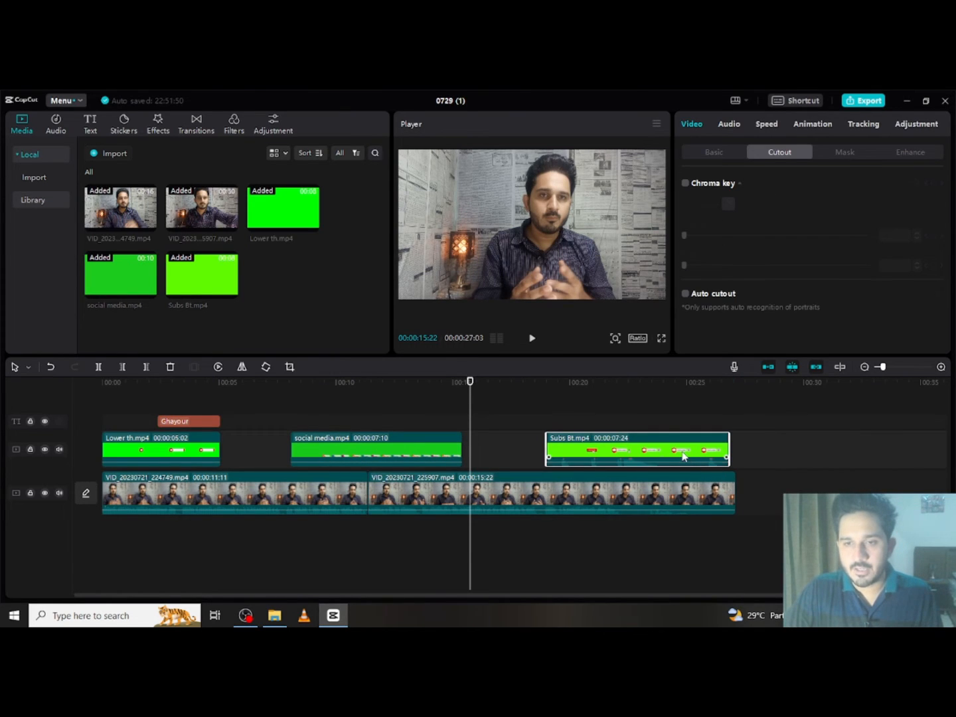
left_click_drag(683, 456, 693, 457)
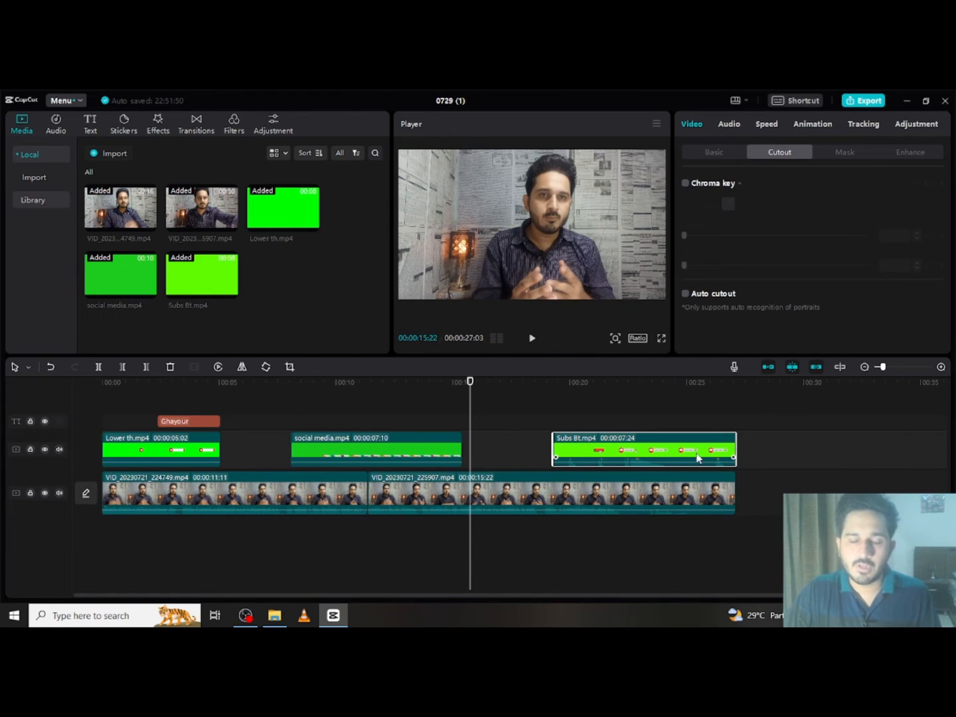
Preview the Subs Bt overlay and remove its green background with Chroma key, sampling the green and setting strength to 100 and shadow to 8.
left_click(529, 384)
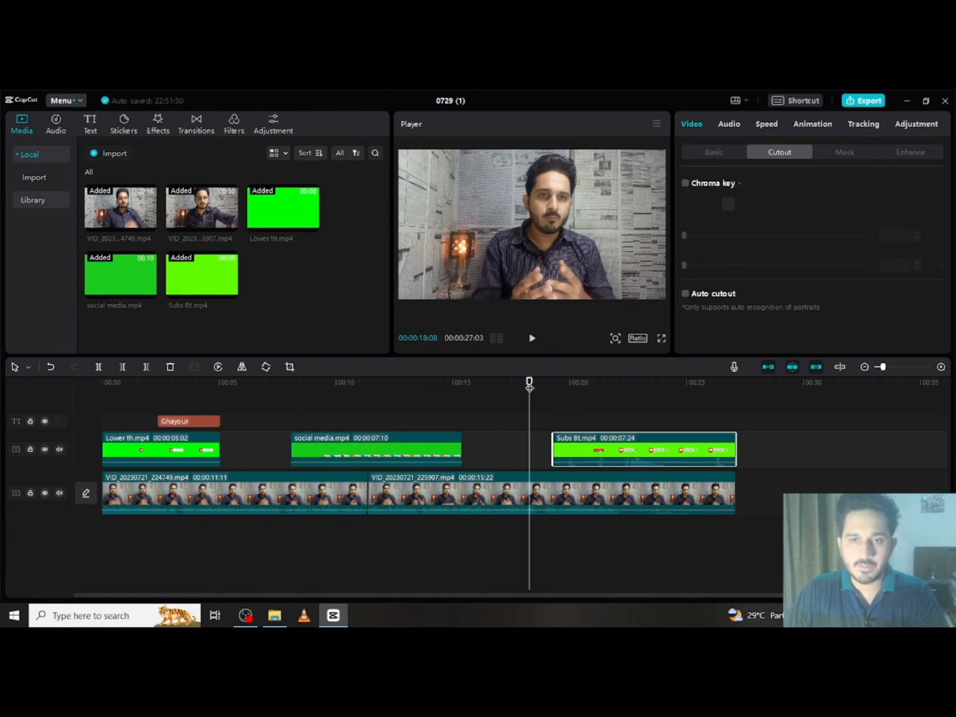
key("space")
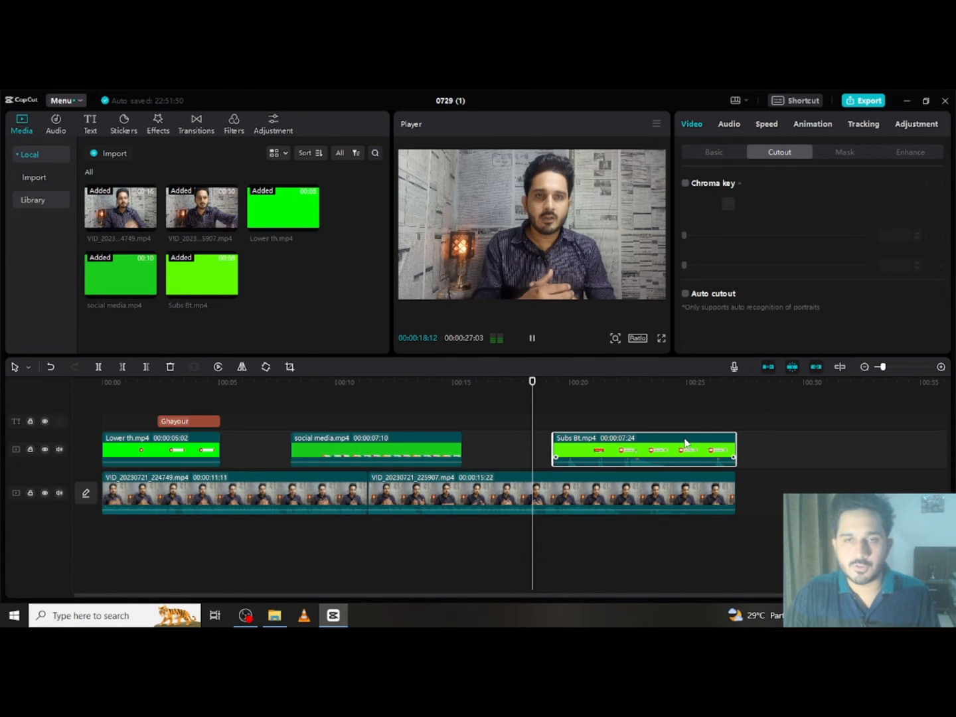
left_click(651, 511)
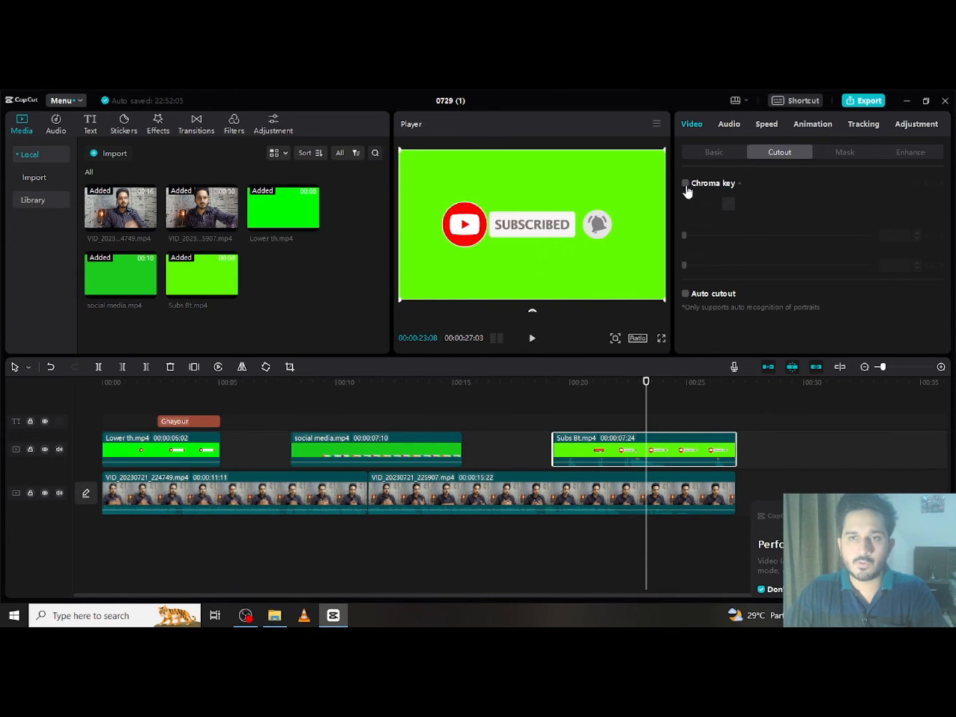
left_click(686, 185)
left_click(728, 204)
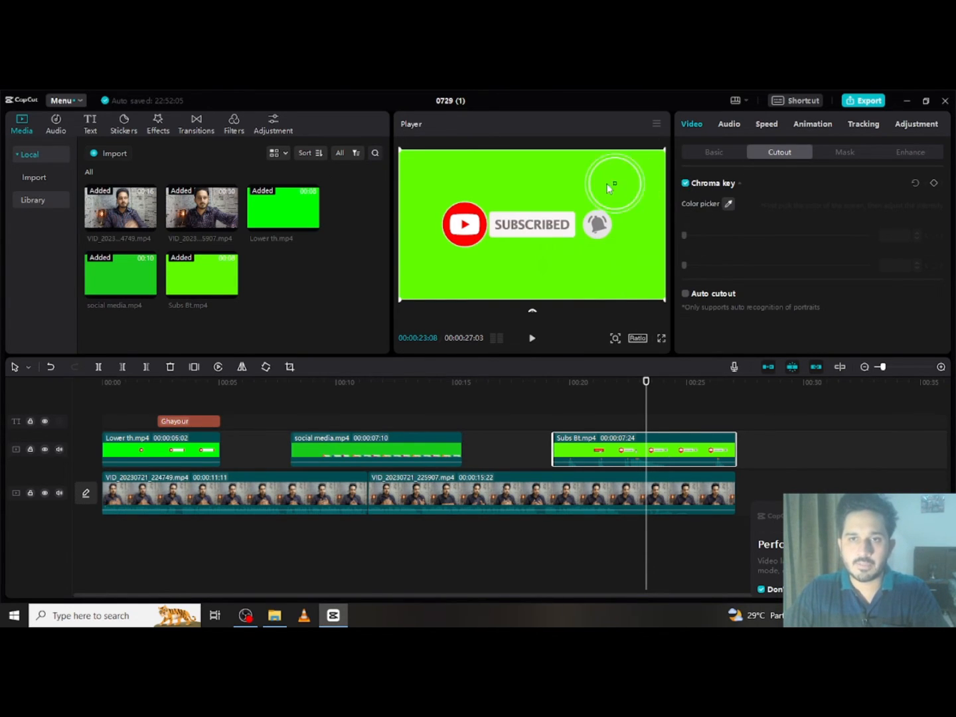
left_click(607, 183)
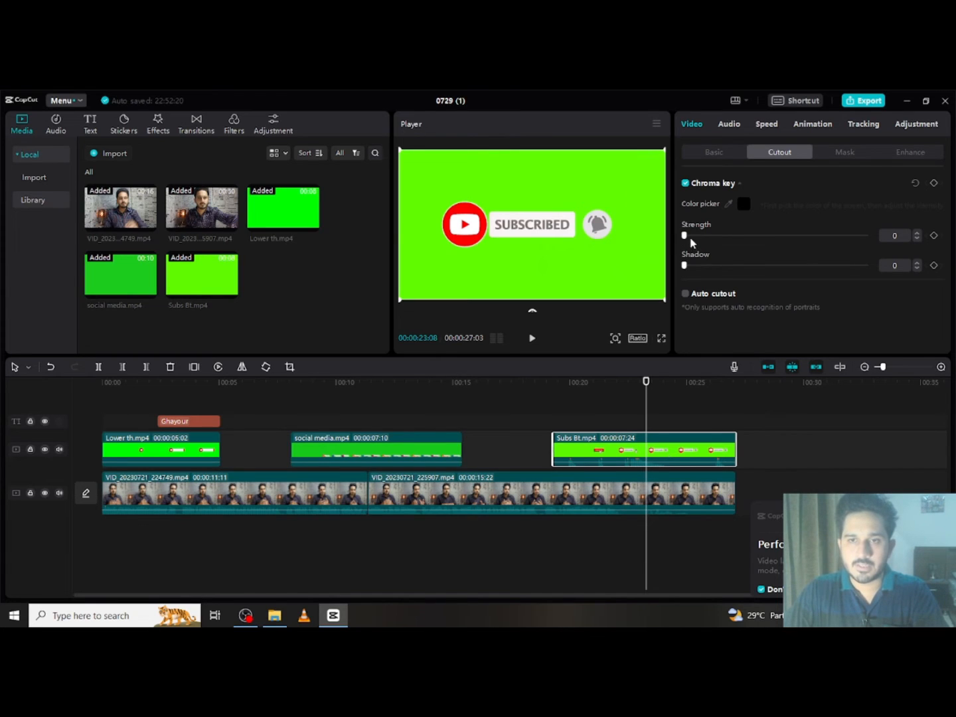
left_click_drag(689, 237, 865, 237)
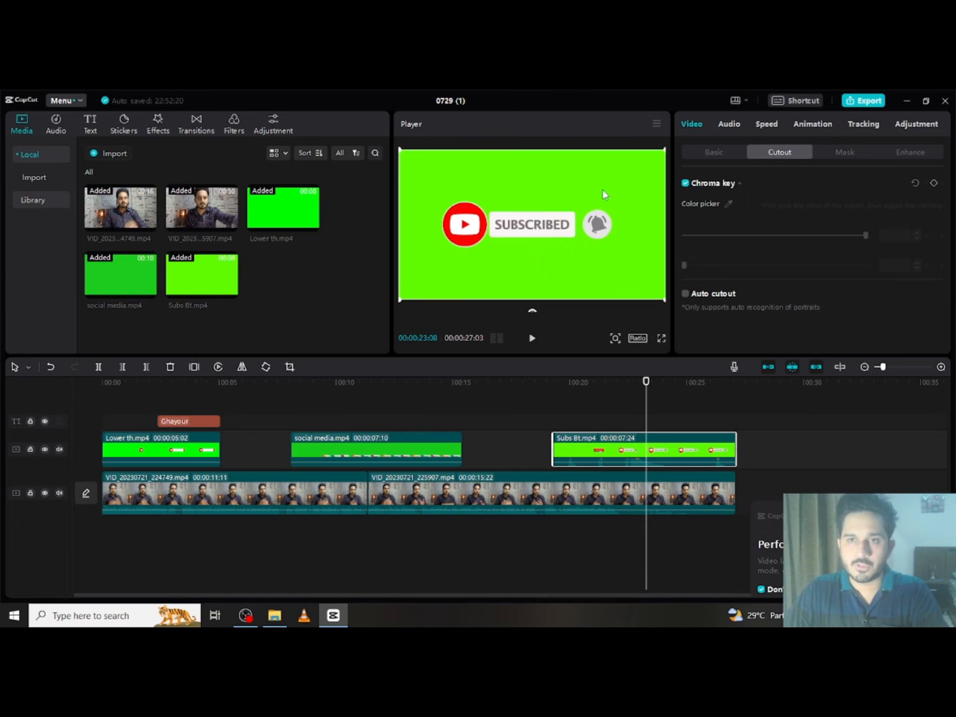
left_click(729, 204)
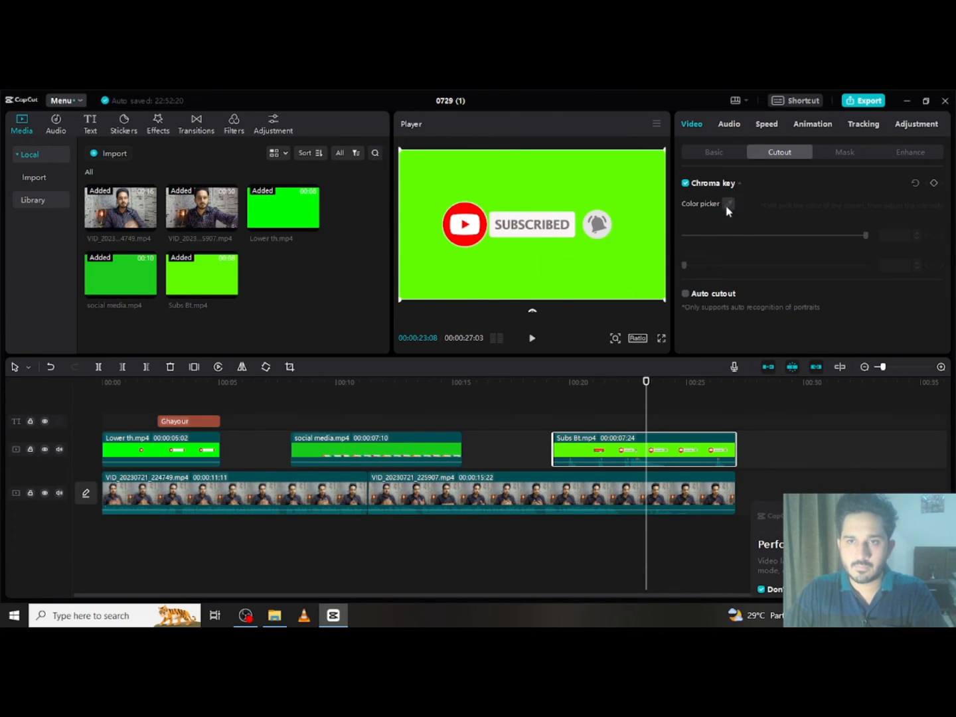
left_click(626, 182)
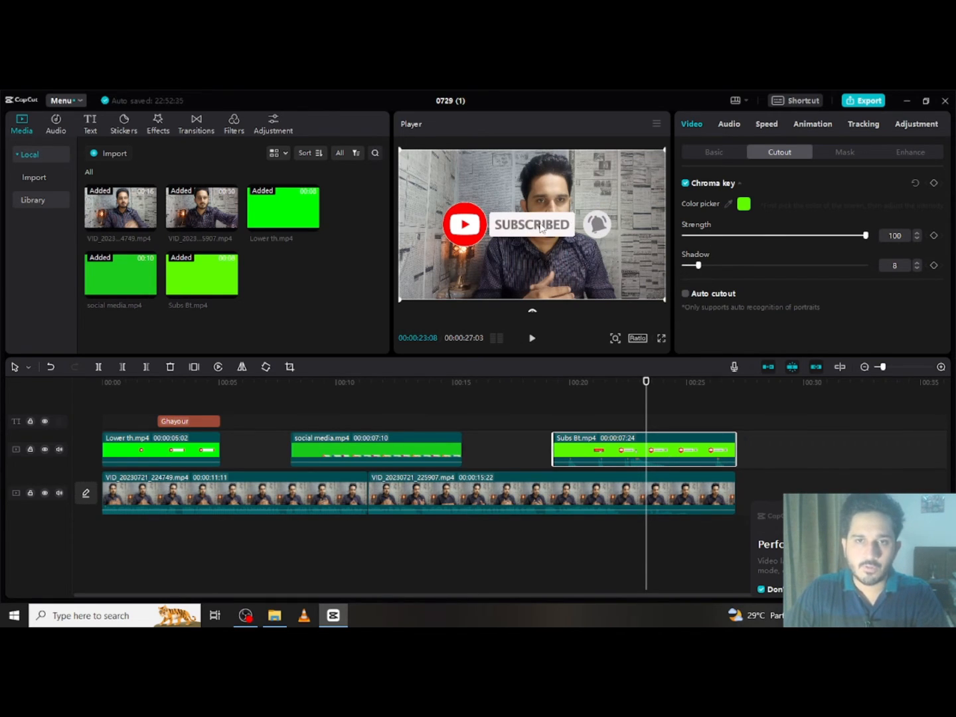
Move the subscribe-button overlay to the lower centre of the video frame, scale it down to about 70%, and preview it.
left_click_drag(541, 227, 546, 279)
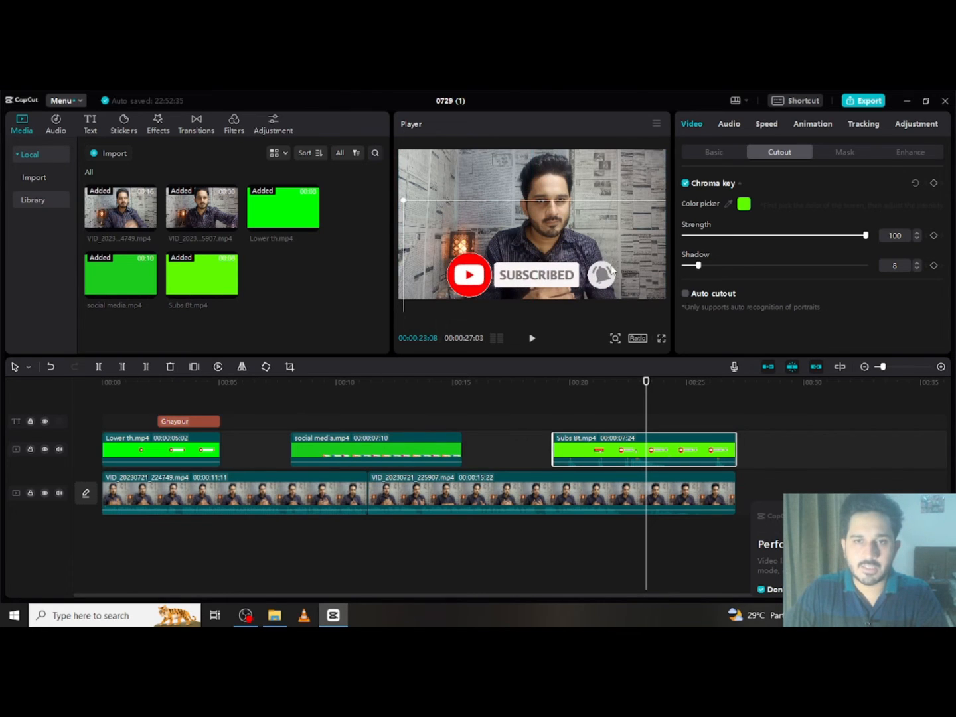
left_click_drag(403, 201, 443, 223)
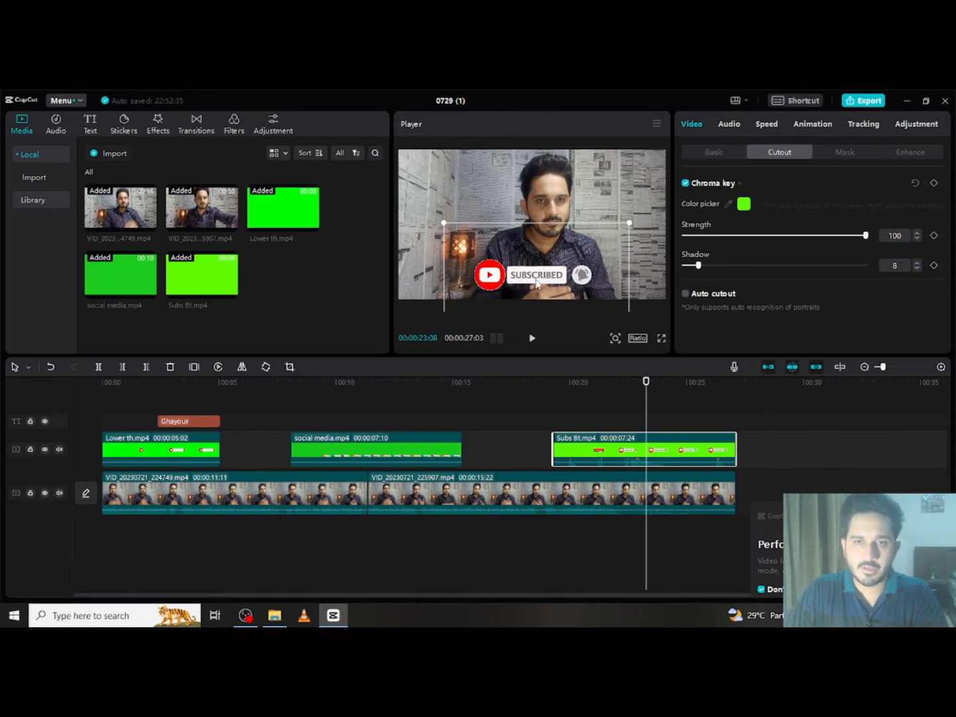
mouse_move(539, 278)
left_mouse_down()
mouse_move(537, 304)
mouse_move(535, 277)
left_mouse_up()
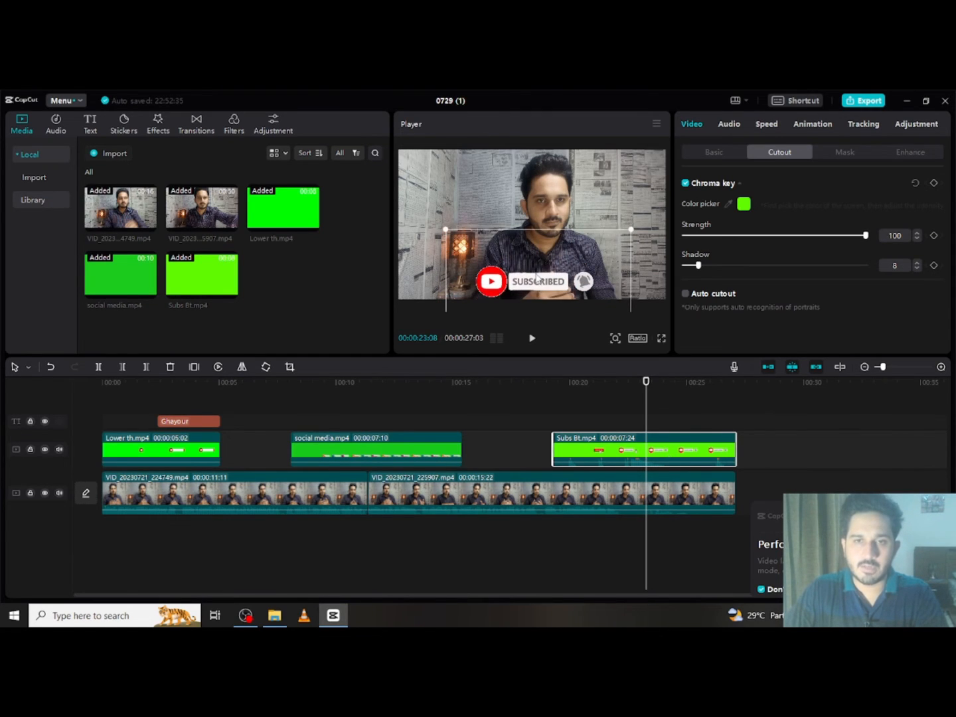
left_click(512, 173)
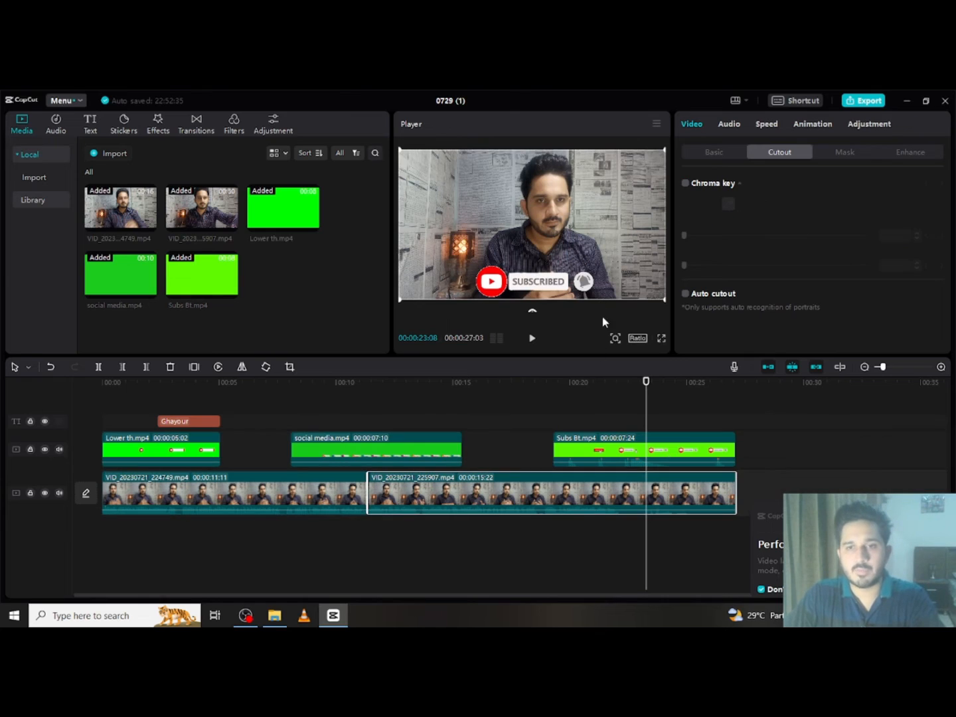
left_click(520, 383)
key("space")
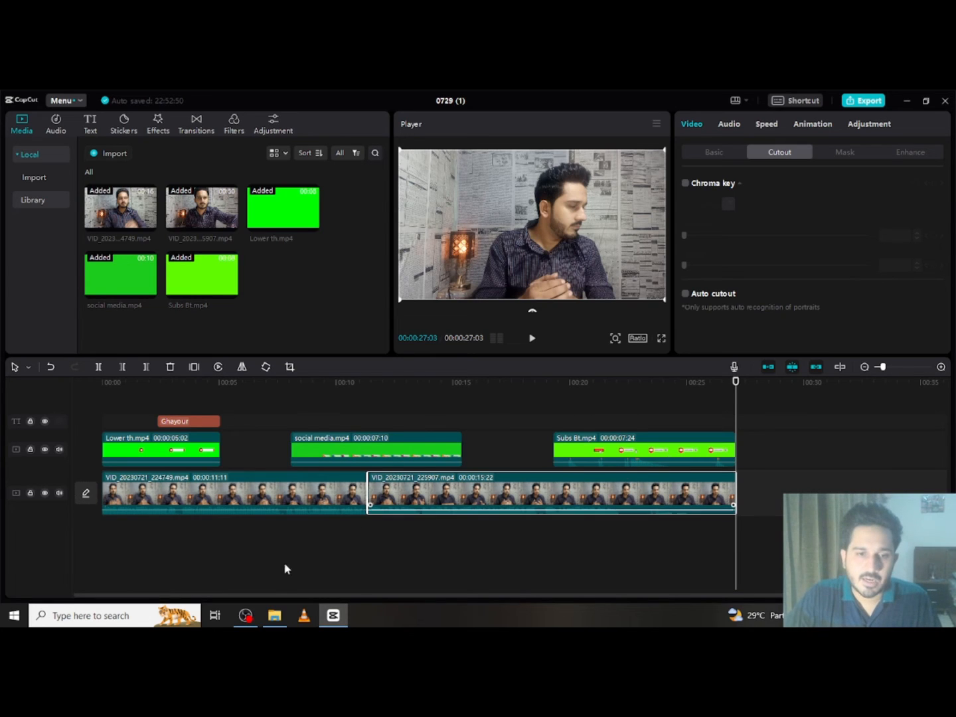
Append a second copy of the Subs Bt video to the end of the main track and preview the clip.
left_click(272, 617)
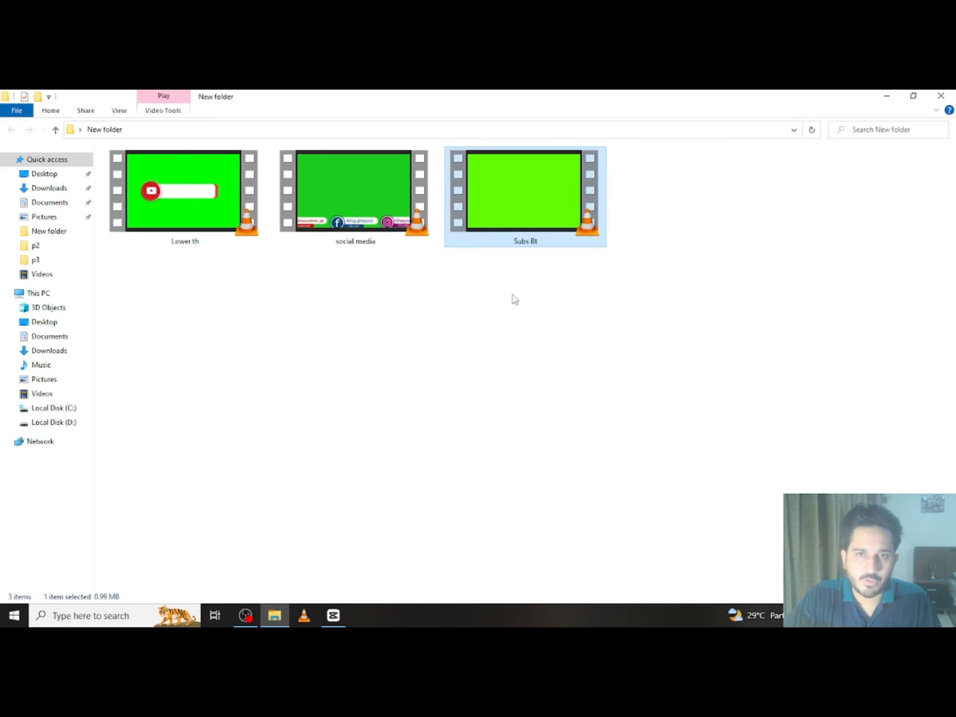
left_click_drag(512, 224, 498, 272)
left_click(334, 616)
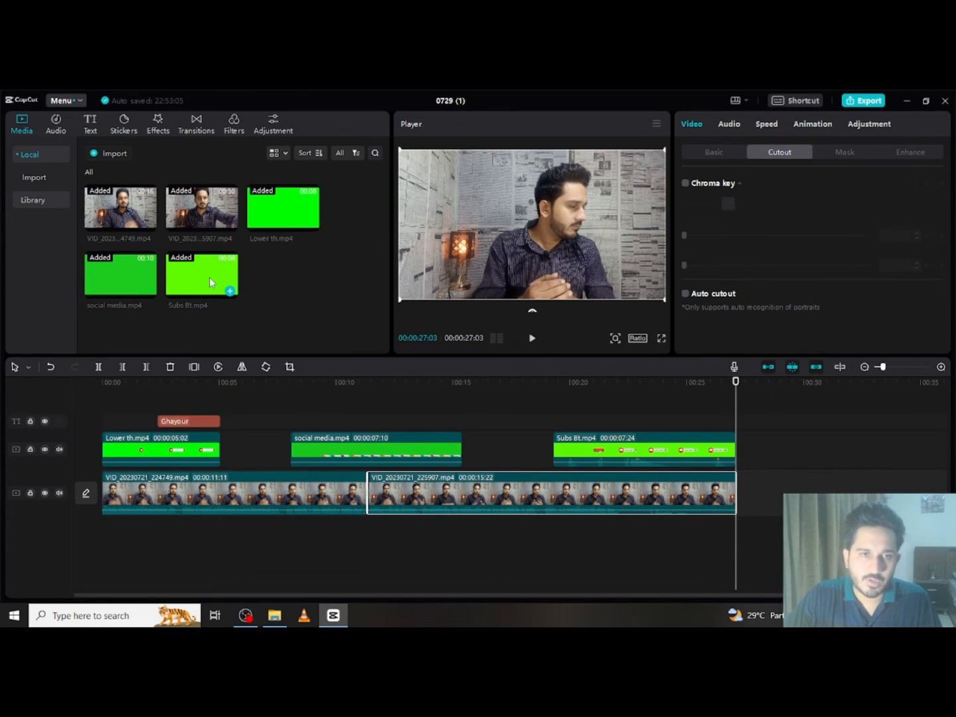
left_click_drag(215, 277, 739, 488)
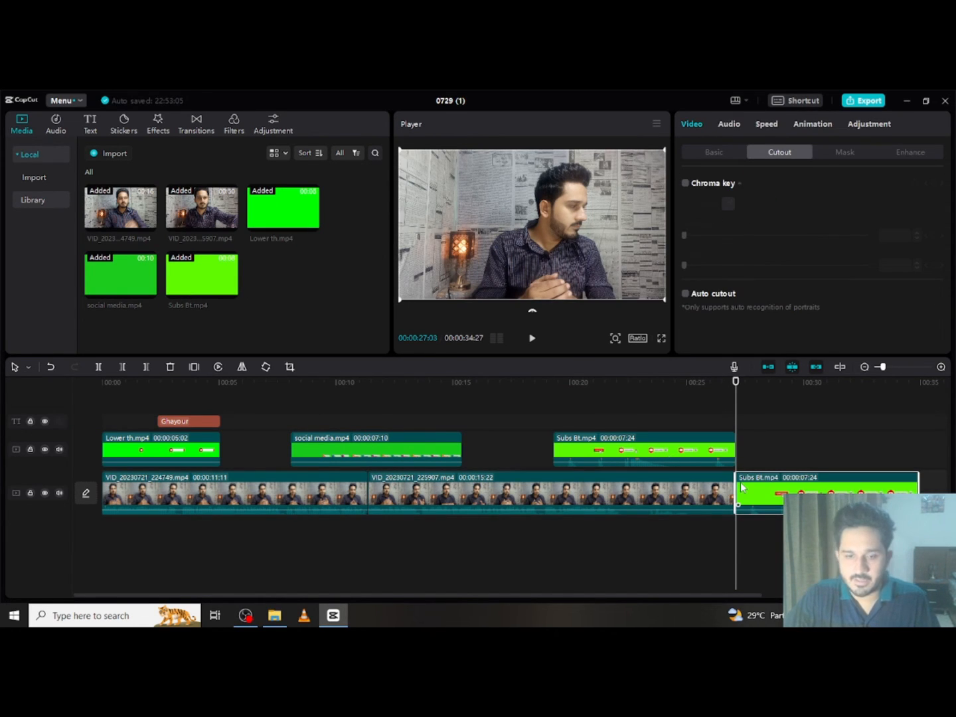
key("space")
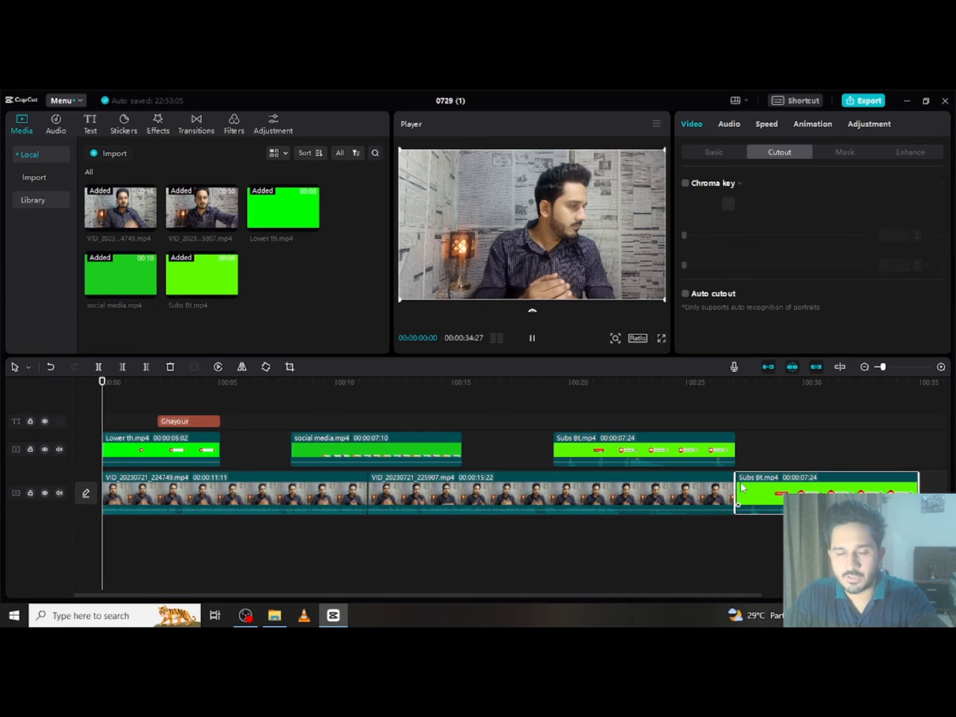
left_click(712, 383)
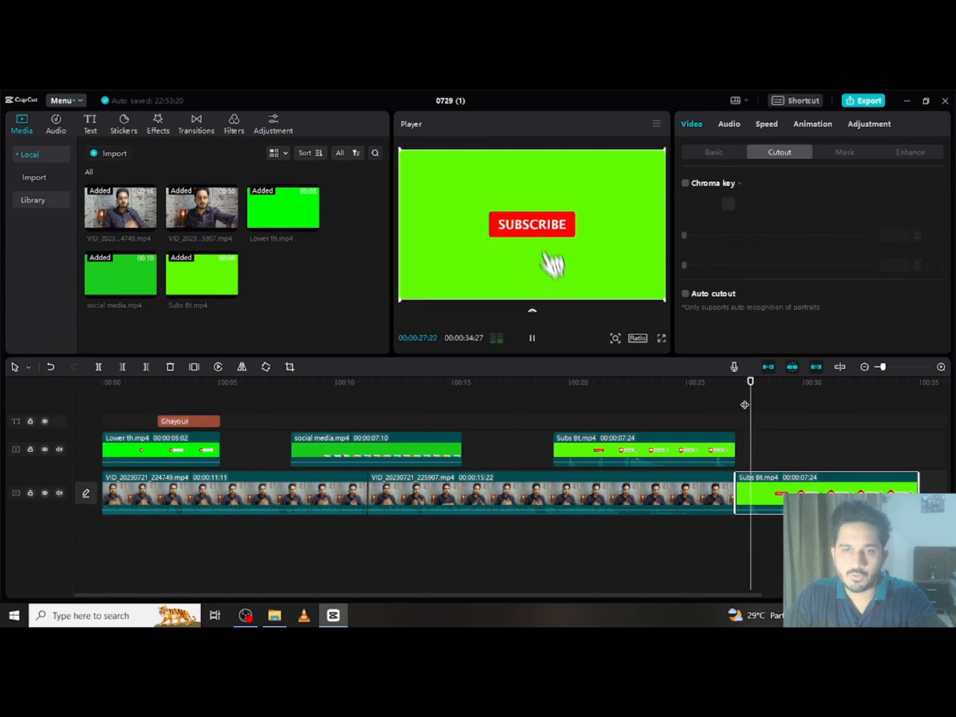
key("space")
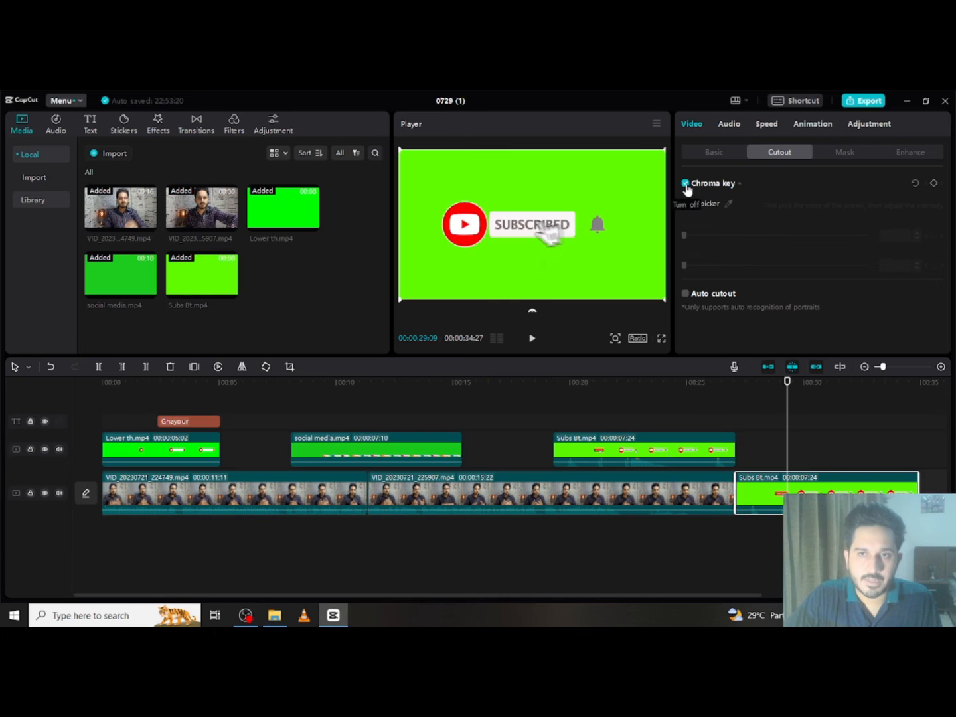
Key out the green of the appended Subs Bt clip, setting strength to 100 and shadow to 14, and preview the ending.
left_click(729, 204)
left_click(637, 189)
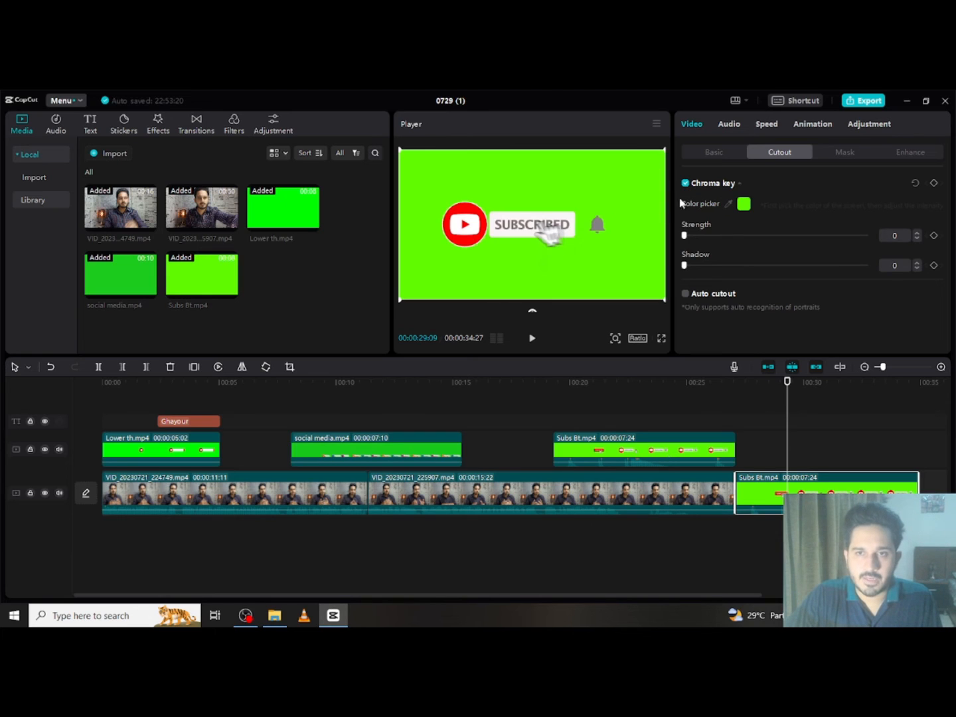
left_click_drag(815, 235, 866, 236)
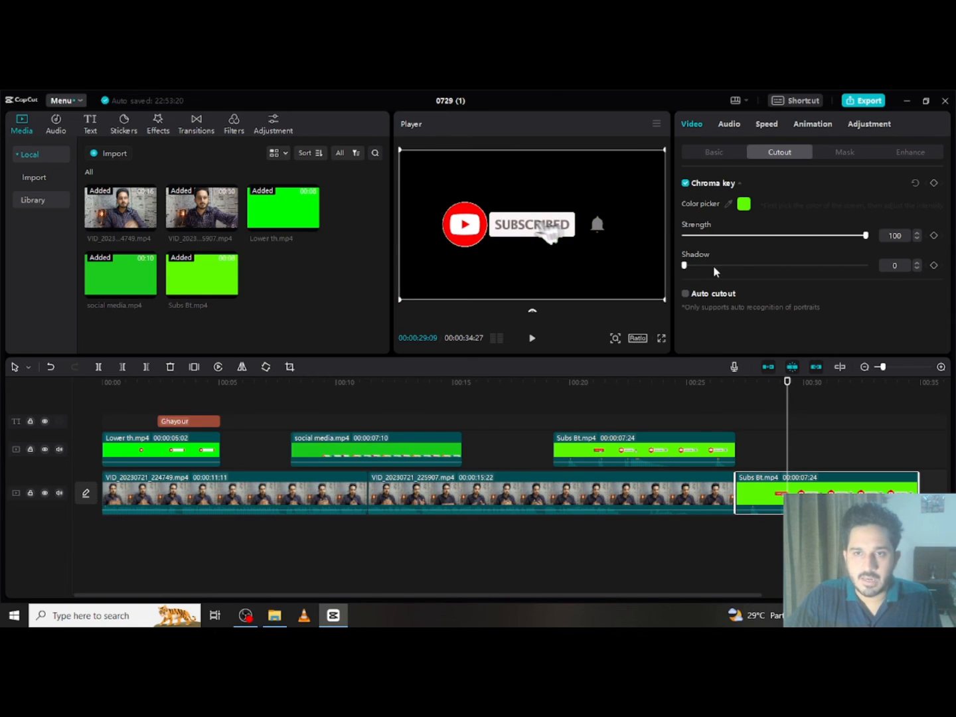
left_click(675, 384)
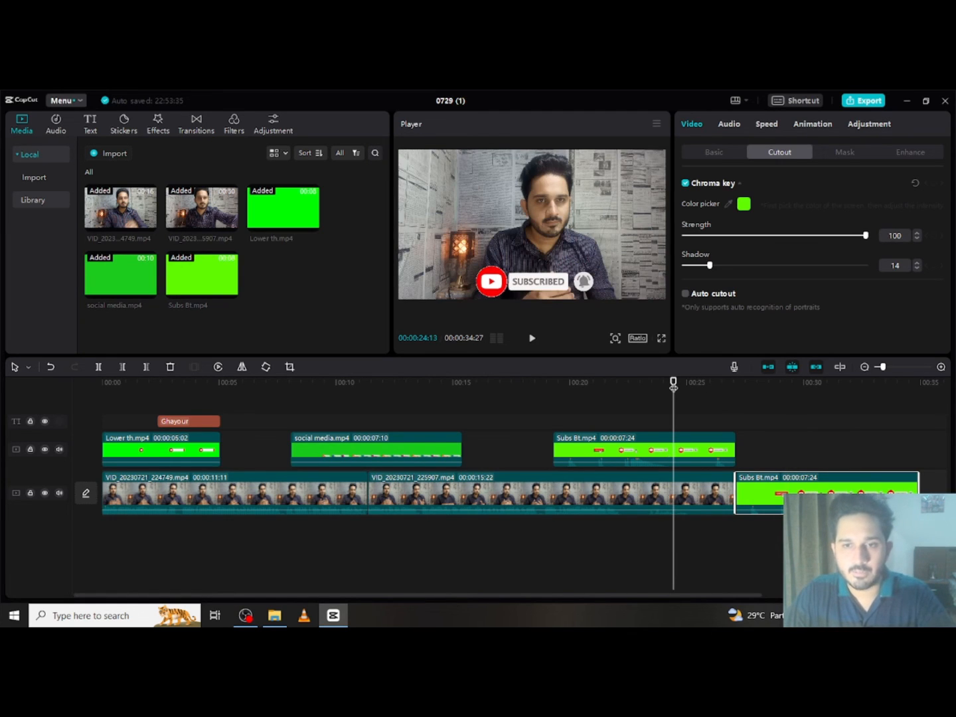
key("space")
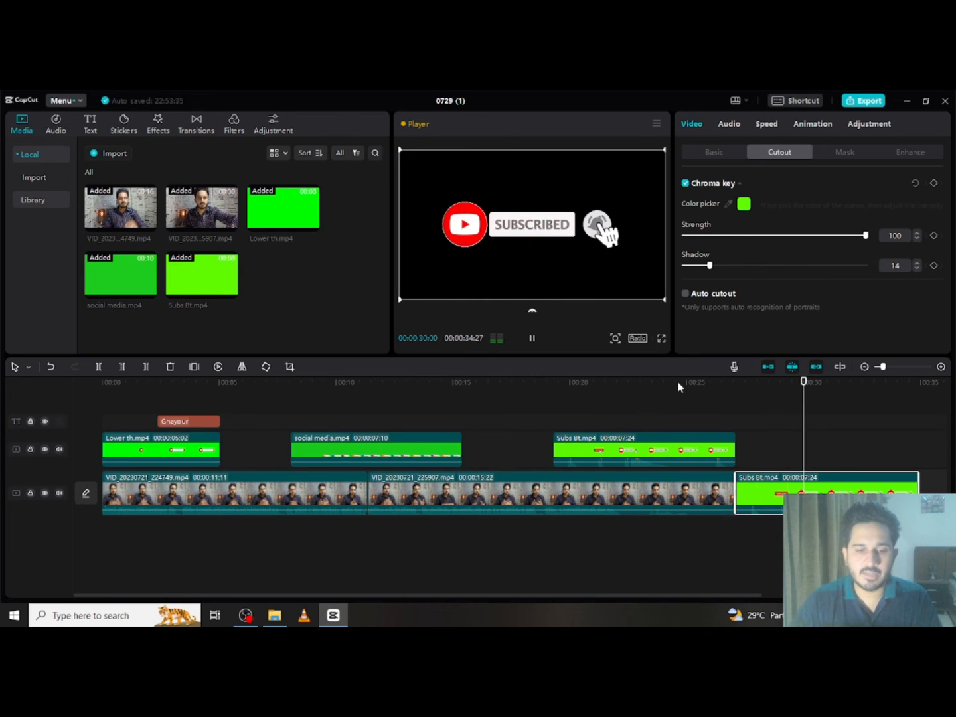
key("space")
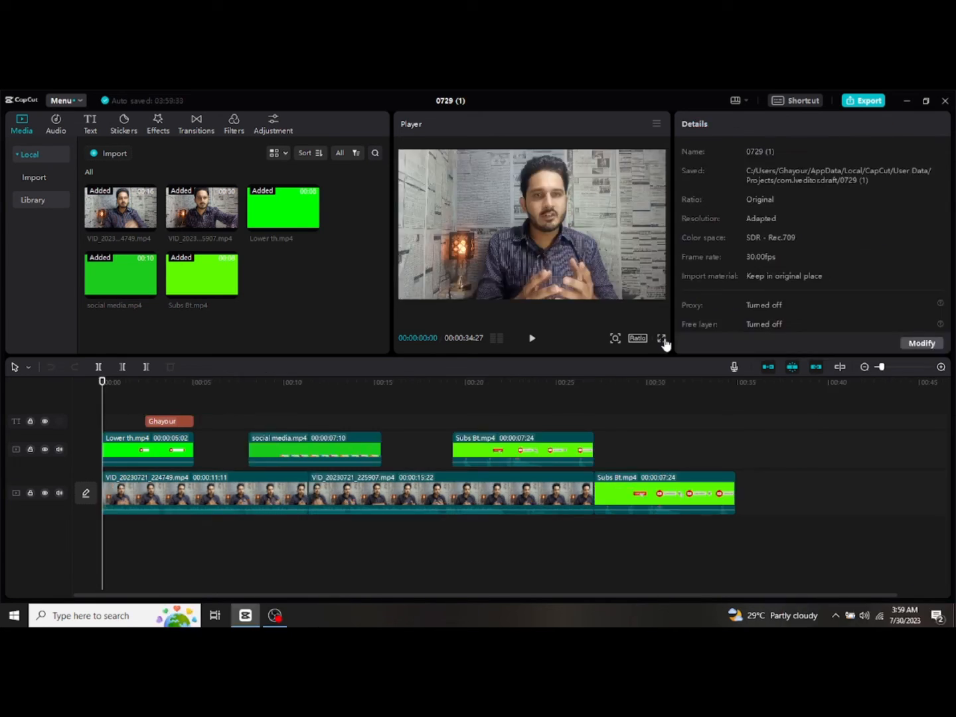
Play the finished video from the beginning in full screen.
left_click(661, 340)
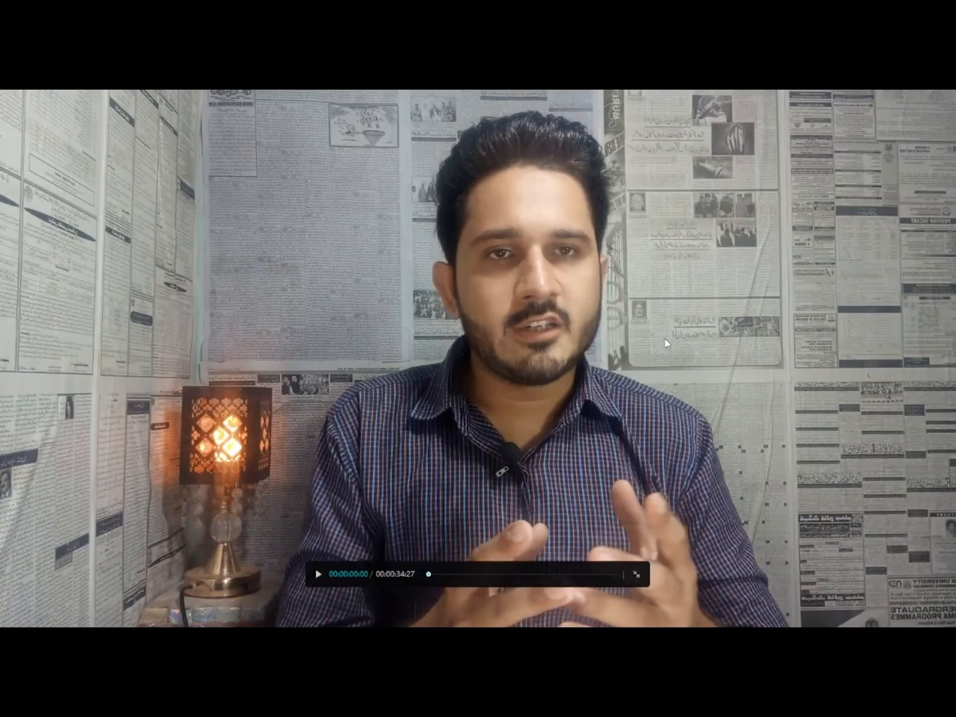
key("space")
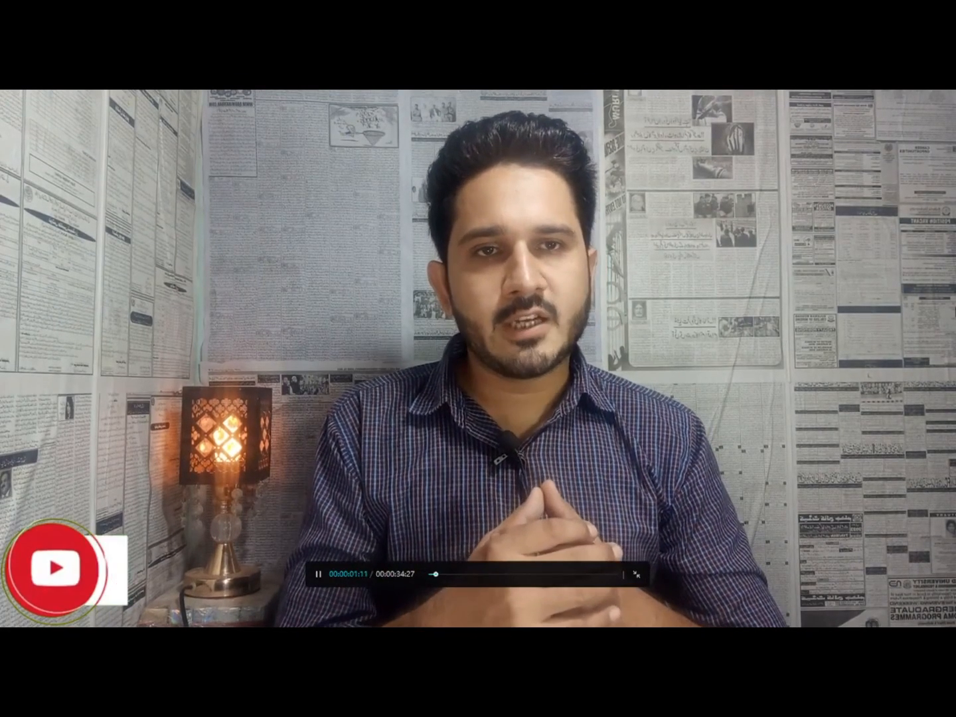